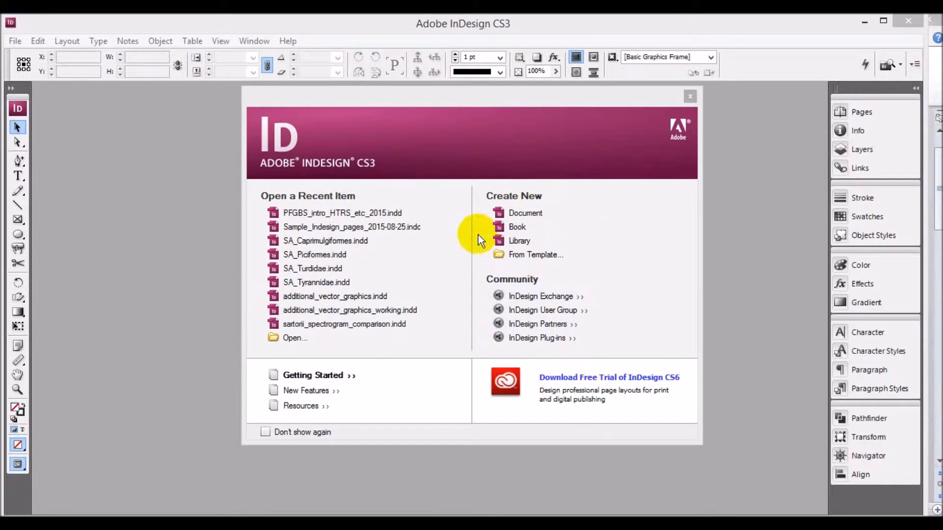
Create a new one-page document with a custom page width of 8 in.
{"action": "left_click", "coordinate": [536, 215]}
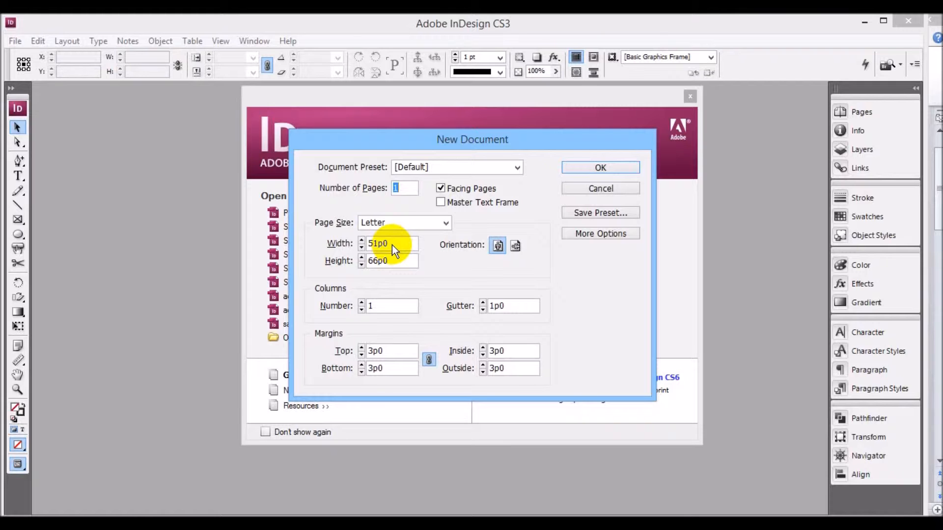
{"action": "left_click", "coordinate": [340, 243]}
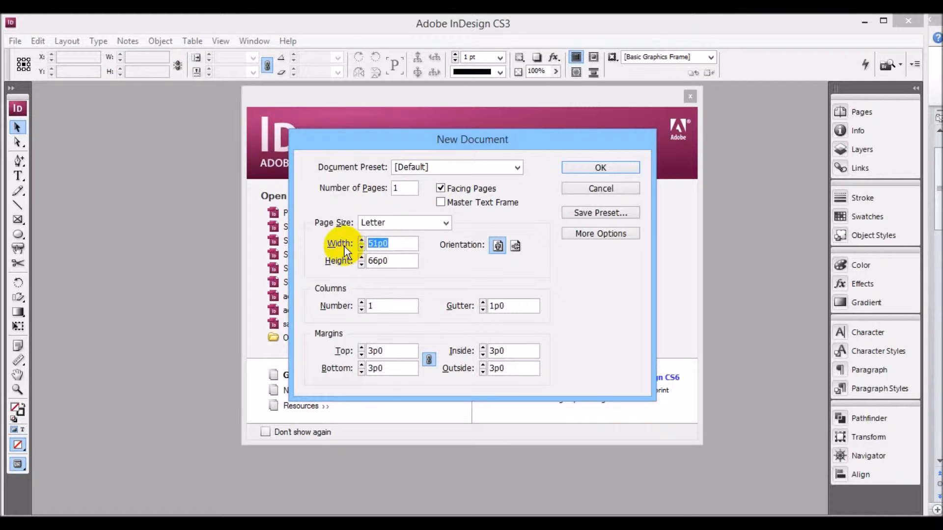
{"action": "type", "text": "8 in"}
{"action": "left_click", "coordinate": [399, 260]}
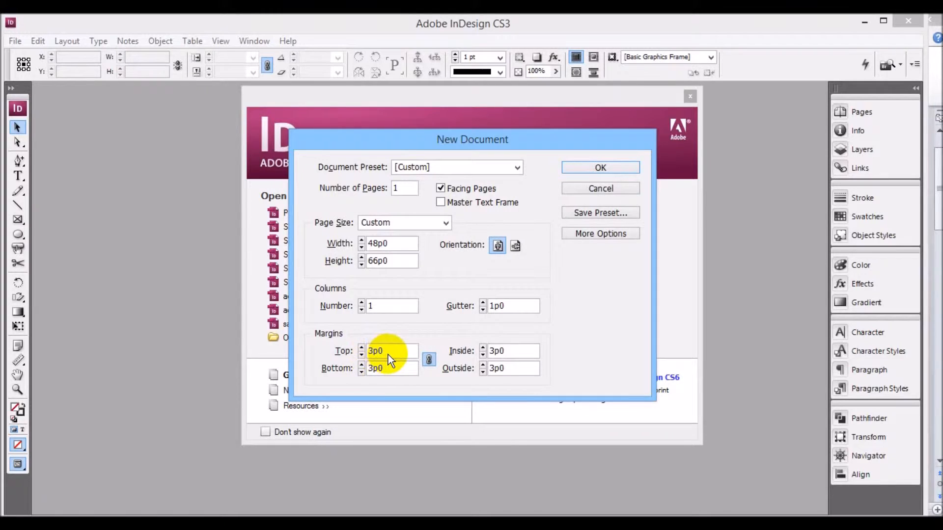
{"action": "left_click", "coordinate": [602, 168]}
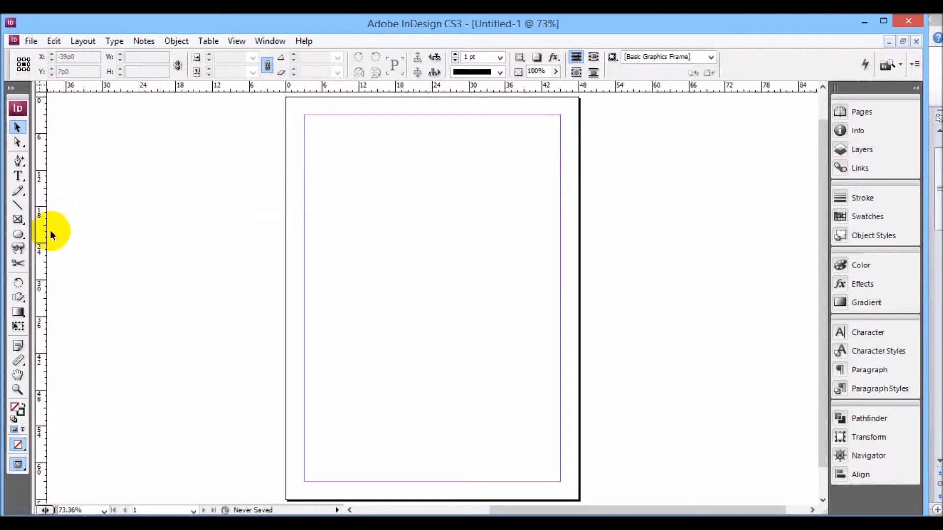
Set both the horizontal and vertical rulers to Inches Decimal.
{"action": "right_click", "coordinate": [229, 87]}
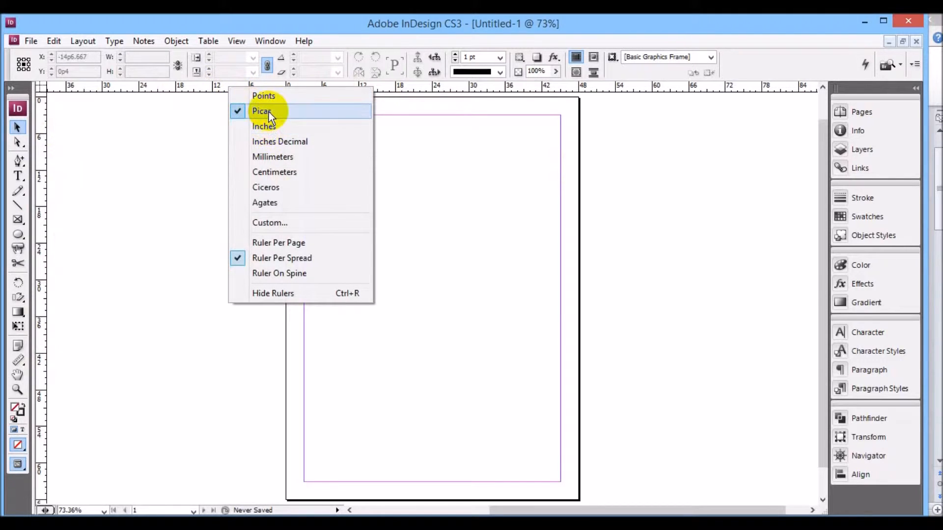
{"action": "left_click", "coordinate": [274, 142]}
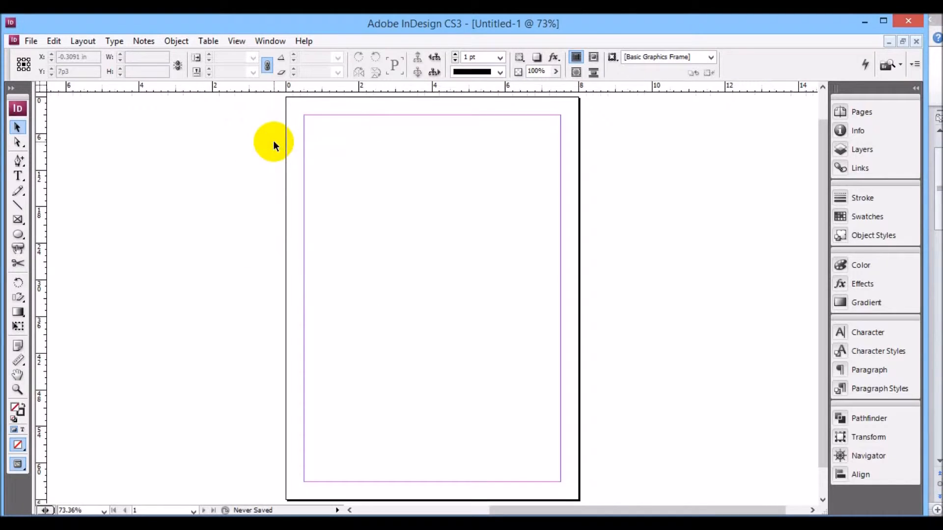
{"action": "right_click", "coordinate": [42, 220]}
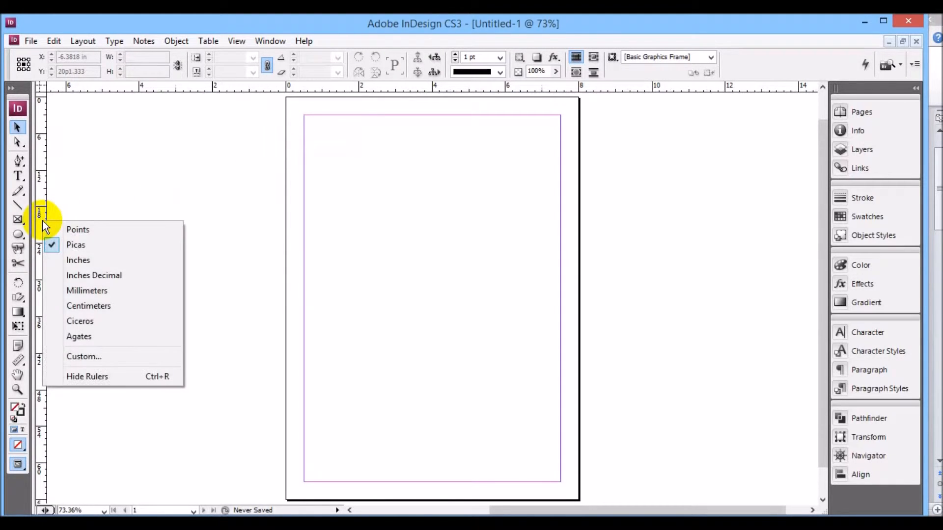
{"action": "left_click", "coordinate": [80, 275]}
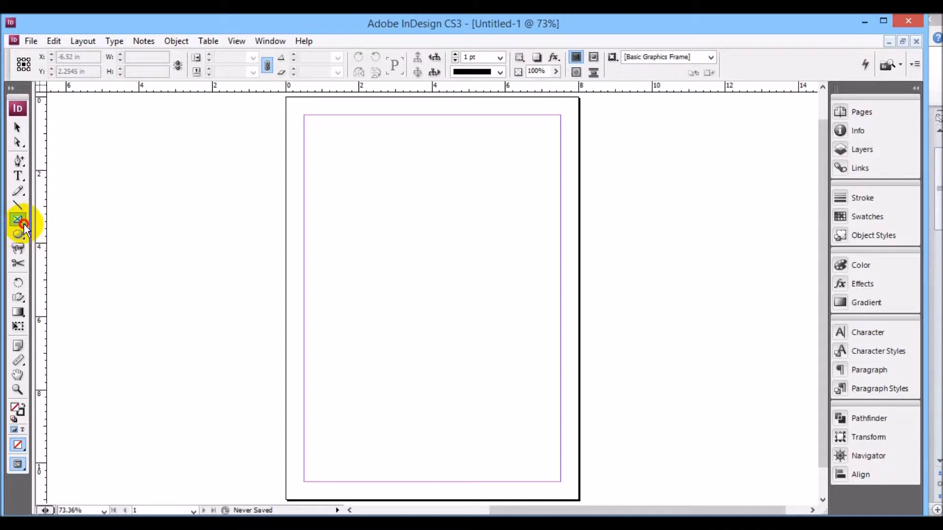
Draw a rectangle about 2.59 in wide and 1.82 in high in the upper-left part of the page with the Rectangle tool.
{"action": "left_click", "coordinate": [24, 224]}
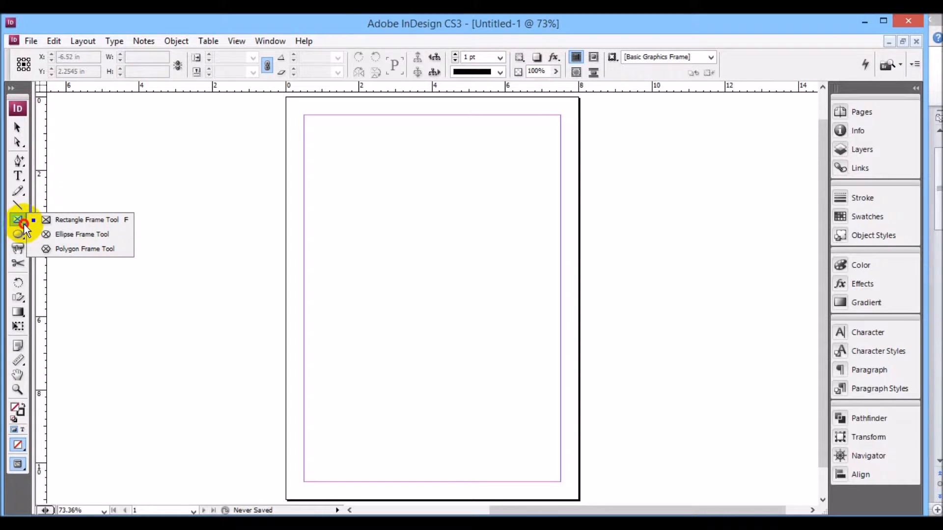
{"action": "left_click", "coordinate": [23, 224]}
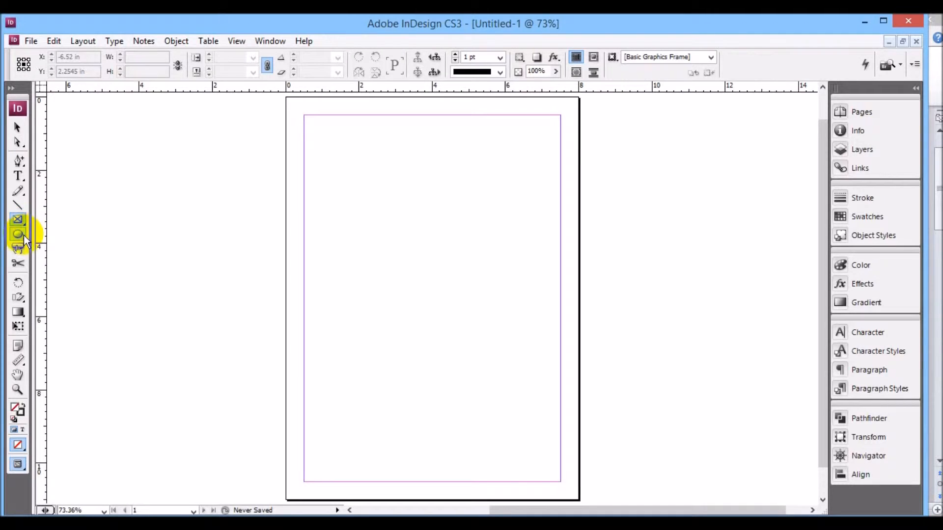
{"action": "left_click", "coordinate": [24, 239]}
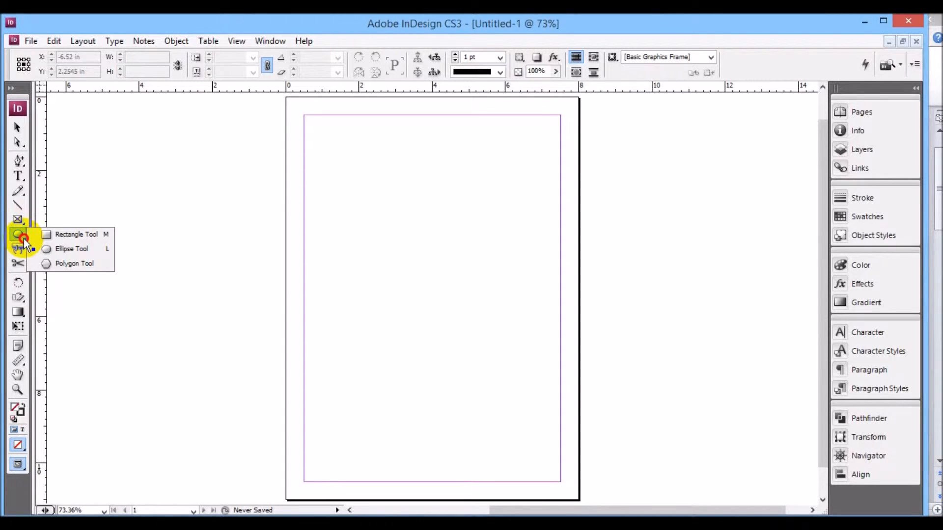
{"action": "left_click", "coordinate": [67, 237]}
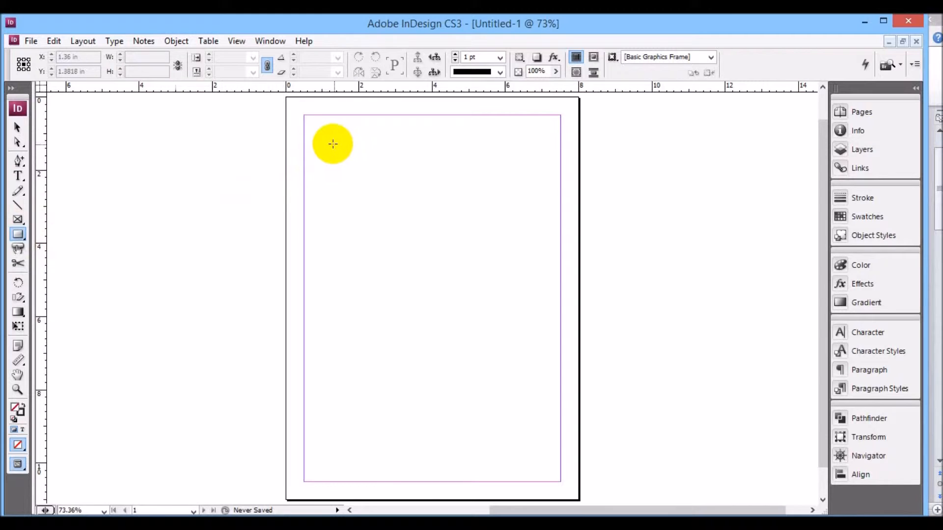
{"action": "left_click_drag", "start_coordinate": [333, 143], "coordinate": [338, 148]}
{"action": "mouse_move", "coordinate": [361, 190]}
{"action": "left_mouse_down"}
{"action": "mouse_move", "coordinate": [419, 169]}
{"action": "mouse_move", "coordinate": [413, 223]}
{"action": "mouse_move", "coordinate": [435, 205]}
{"action": "mouse_move", "coordinate": [428, 210]}
{"action": "left_mouse_up"}
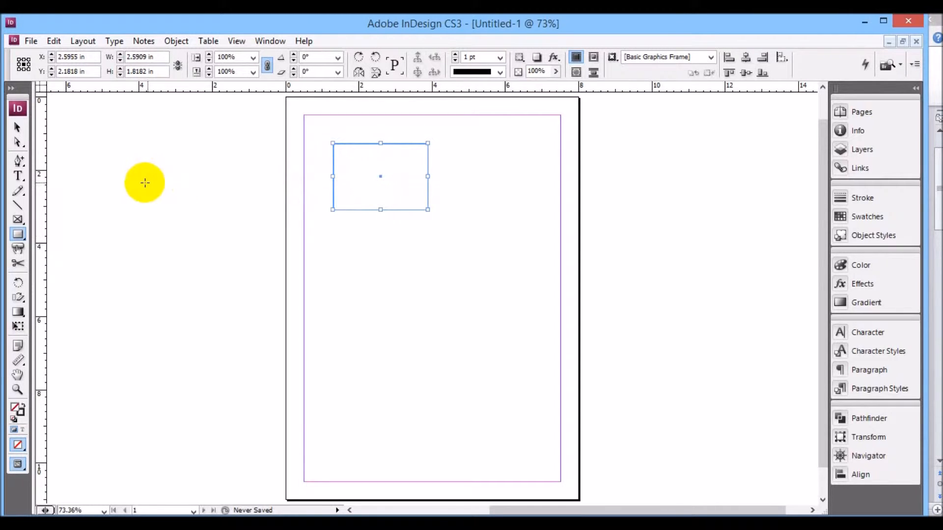
Draw an ellipse about 2.72 in wide and 2.07 in high overlapping the rectangle's lower-right part.
{"action": "left_click", "coordinate": [23, 240]}
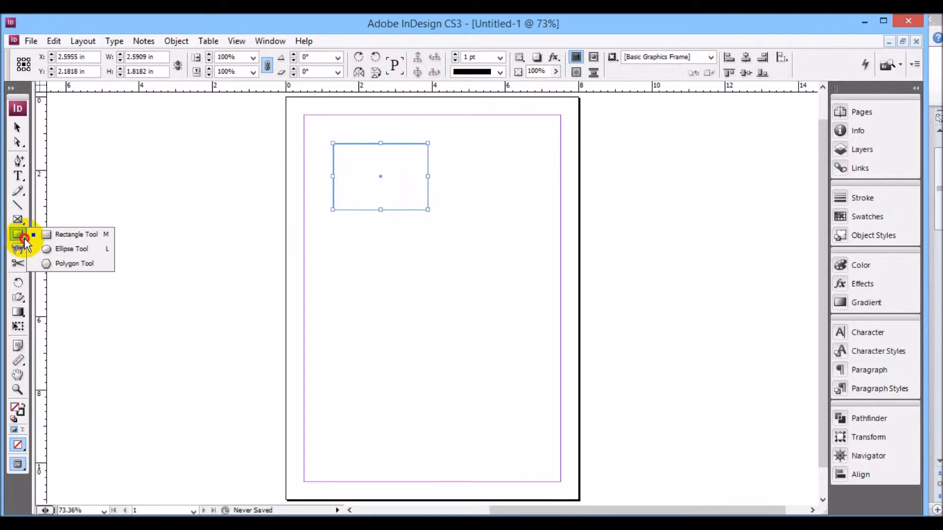
{"action": "left_click_drag", "start_coordinate": [24, 239], "coordinate": [53, 248]}
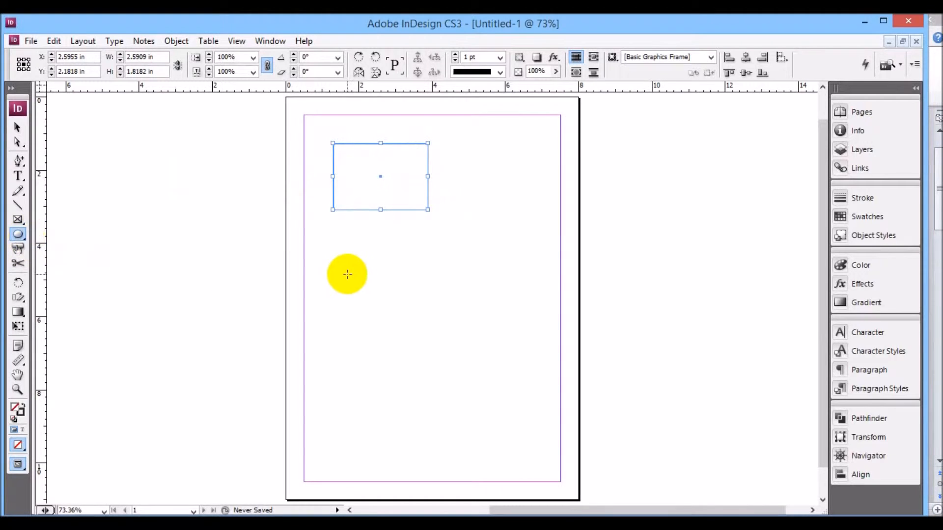
{"action": "left_click_drag", "start_coordinate": [356, 242], "coordinate": [455, 165]}
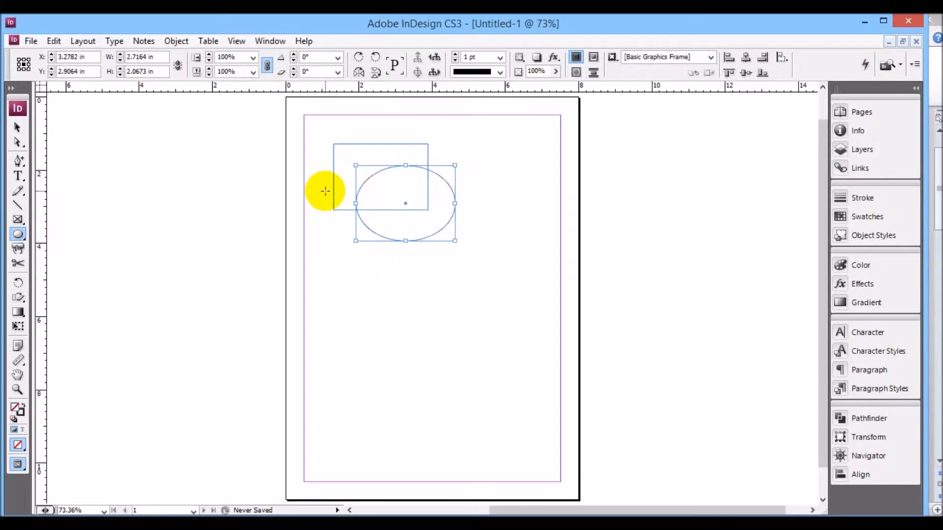
Switch the screen mode to Preview and deselect the ellipse on the page.
{"action": "left_click", "coordinate": [18, 129]}
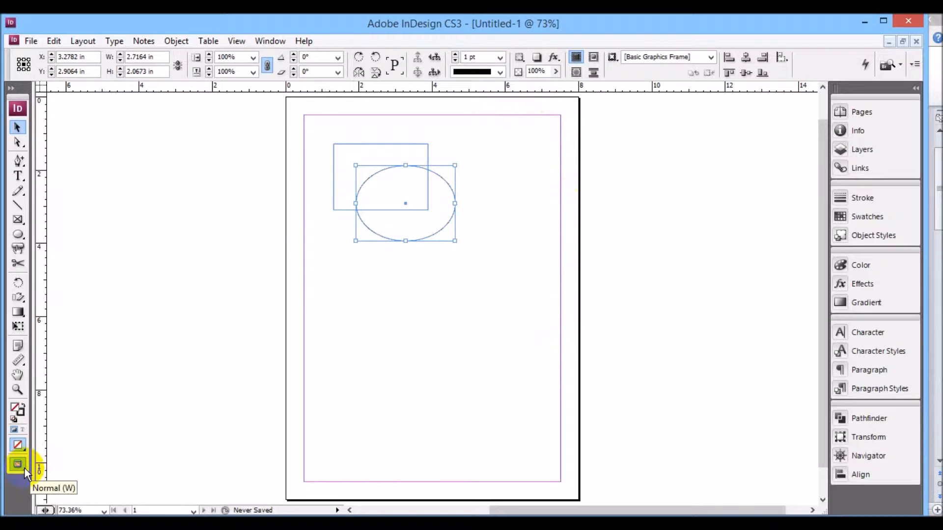
{"action": "left_click_drag", "start_coordinate": [24, 469], "coordinate": [61, 484]}
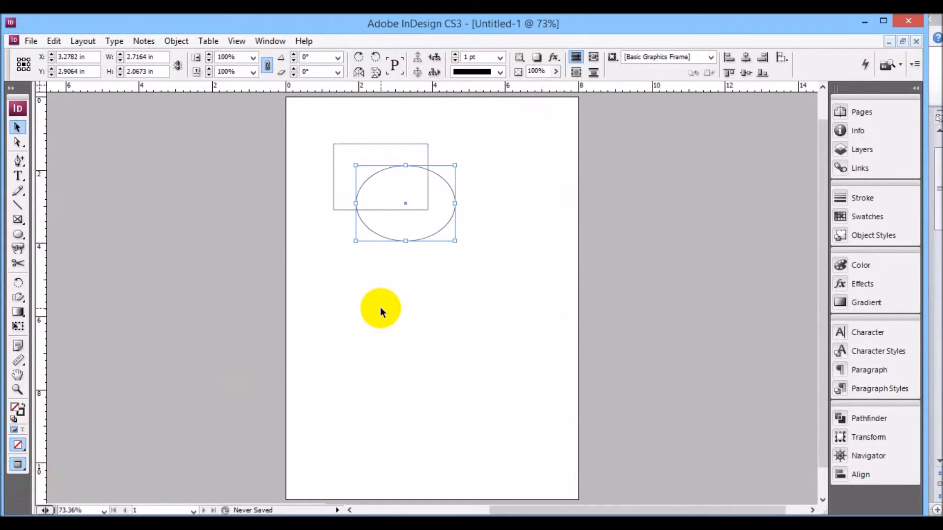
{"action": "left_click", "coordinate": [380, 307]}
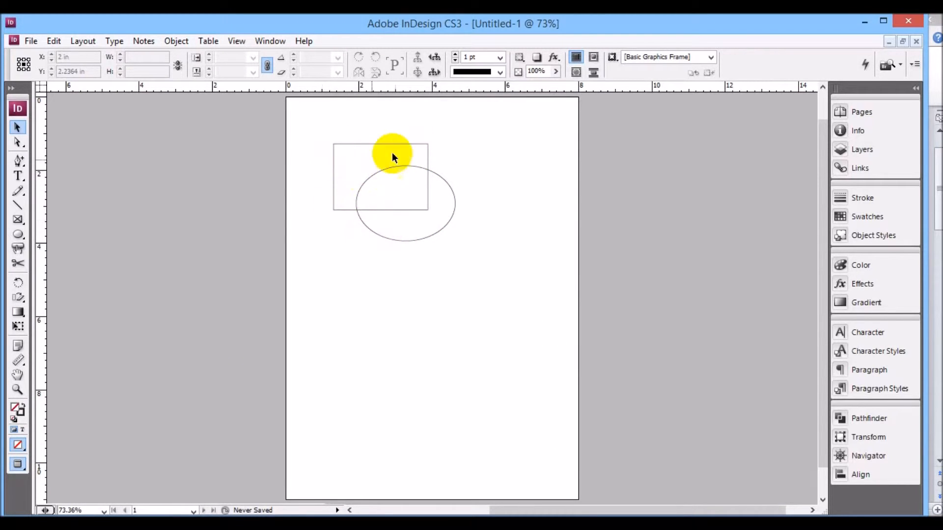
Select the ellipse and increase its stroke weight to 10 pt.
{"action": "left_click", "coordinate": [449, 188]}
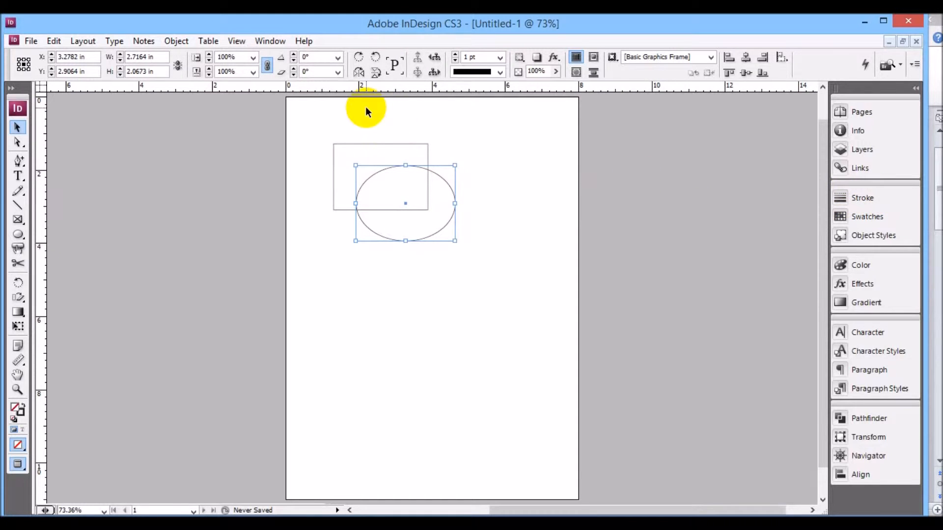
{"action": "left_click", "coordinate": [177, 42]}
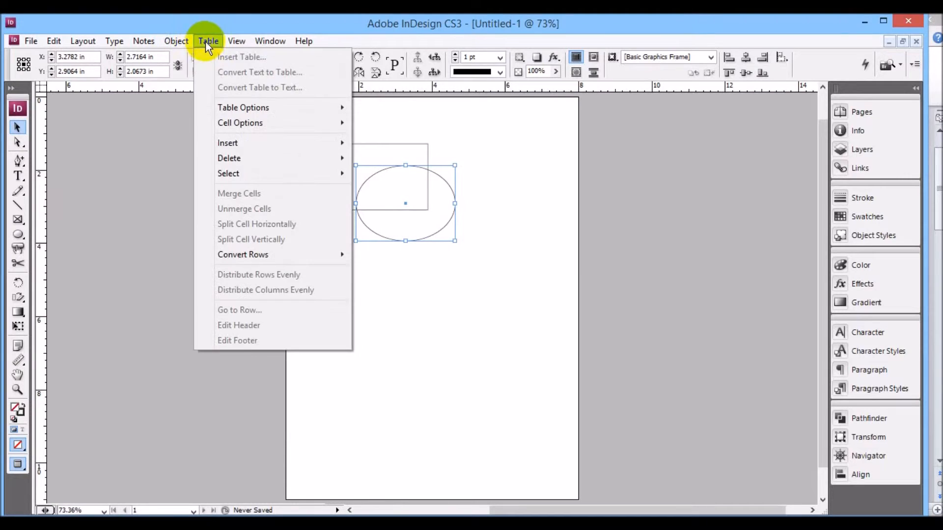
{"action": "mouse_move", "coordinate": [257, 43]}
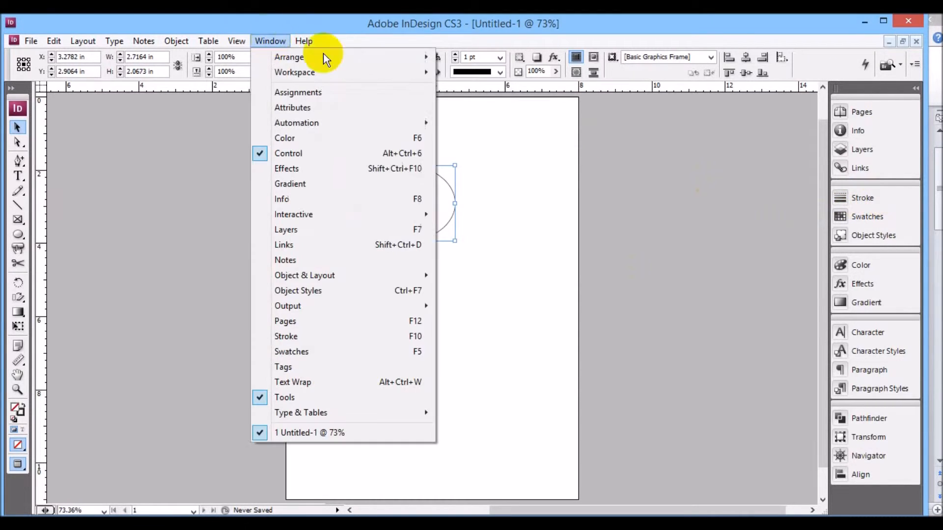
{"action": "left_click", "coordinate": [865, 199]}
{"action": "left_click", "coordinate": [863, 198]}
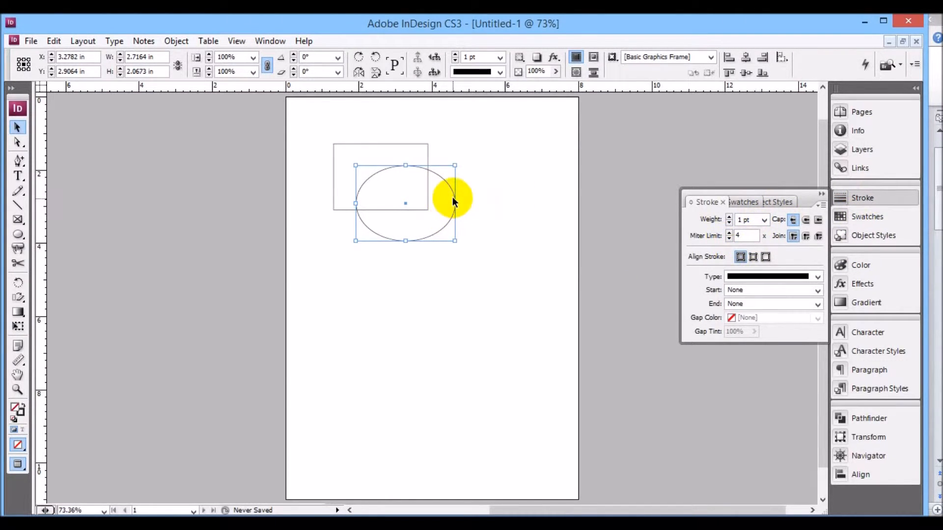
{"action": "left_click", "coordinate": [729, 218]}
{"action": "left_click", "coordinate": [729, 217]}
{"action": "left_click", "coordinate": [729, 218]}
{"action": "left_click", "coordinate": [729, 218]}
{"action": "left_click", "coordinate": [729, 218]}
{"action": "left_click", "coordinate": [729, 217]}
{"action": "left_click", "coordinate": [729, 217]}
{"action": "left_click", "coordinate": [729, 218]}
{"action": "left_click", "coordinate": [729, 218]}
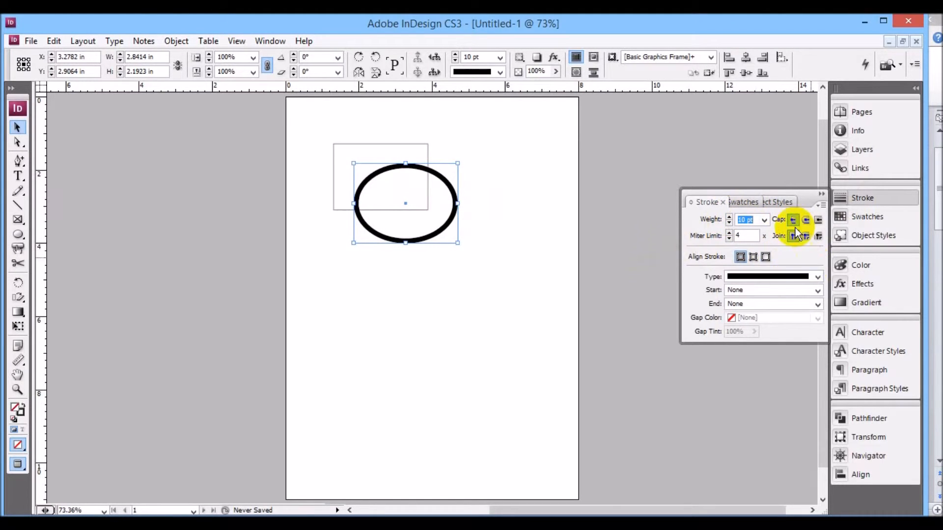
Try the Thick - Thick stroke type on the ellipse and return it to Solid.
{"action": "left_click", "coordinate": [818, 277]}
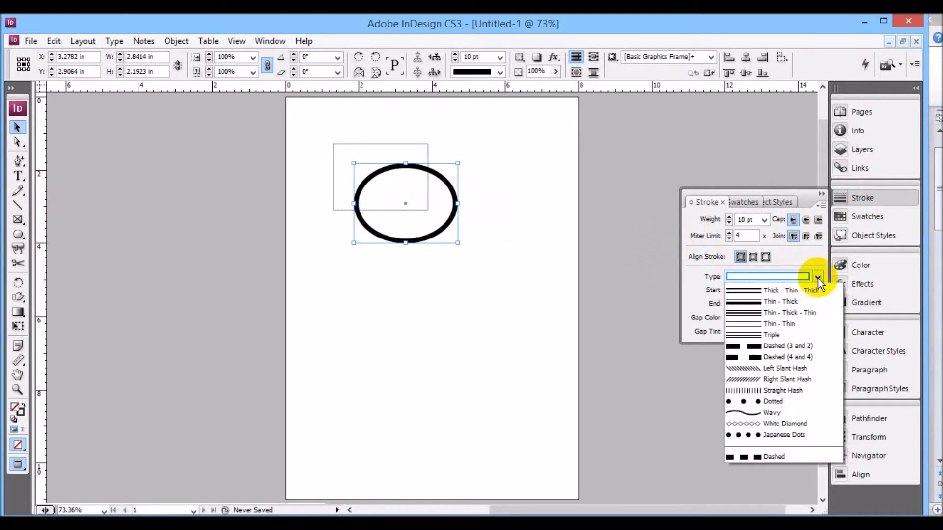
{"action": "left_click", "coordinate": [762, 300]}
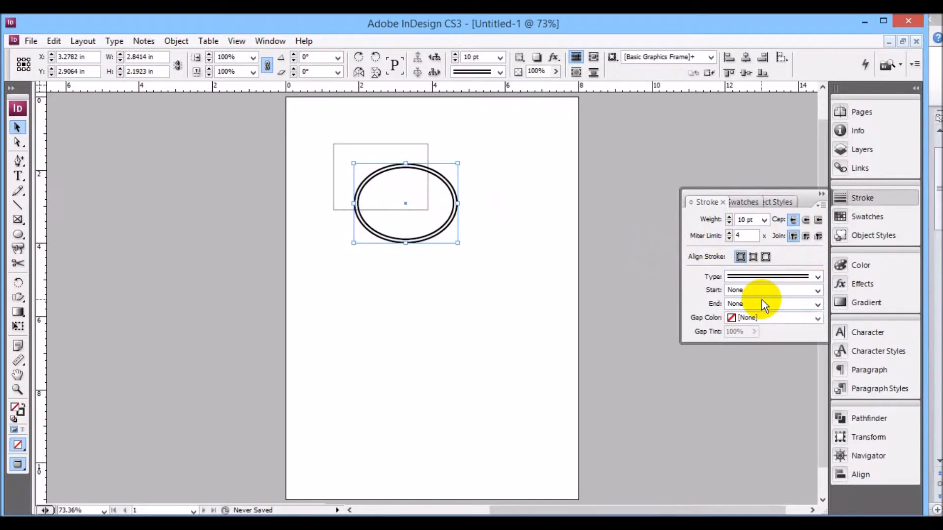
{"action": "left_click", "coordinate": [818, 277]}
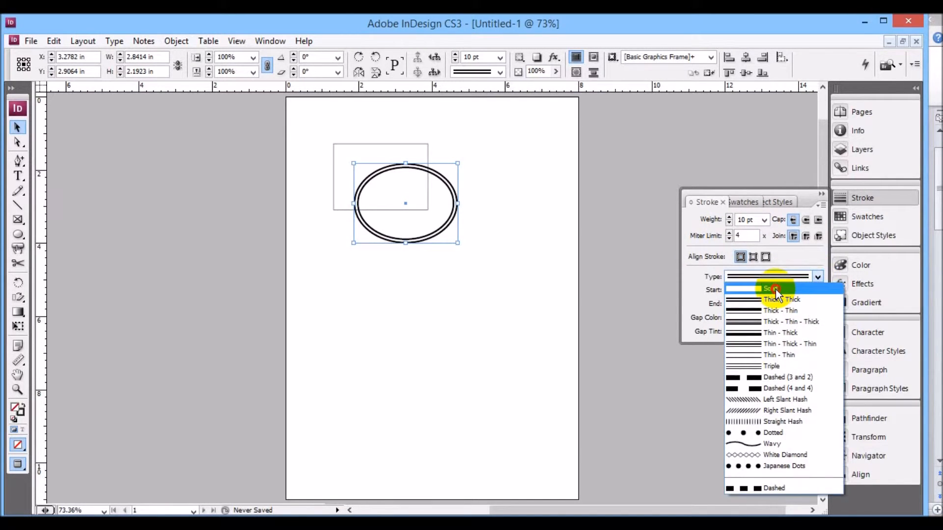
{"action": "left_click", "coordinate": [776, 290]}
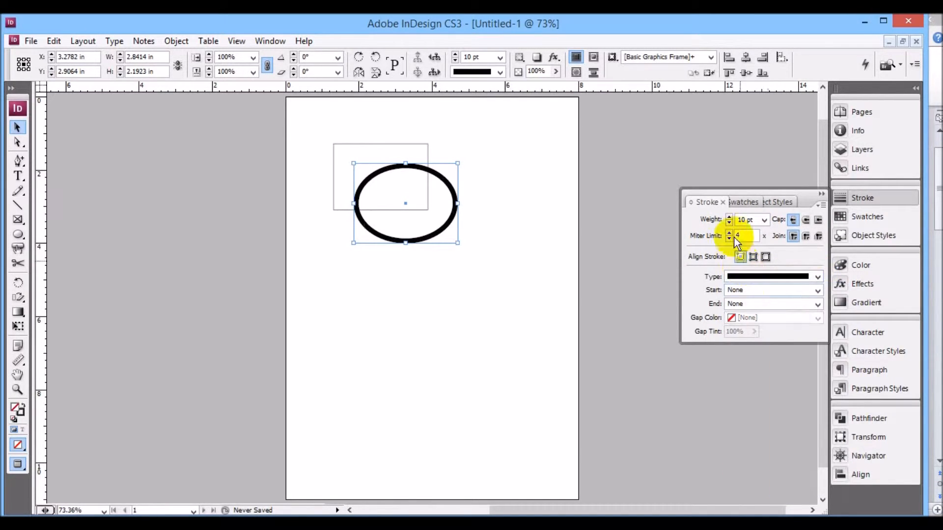
Fill the ellipse with cyan (C=100 M=0 Y=0 K=0) and colour its stroke magenta (C=0 M=100 Y=0 K=0).
{"action": "left_click", "coordinate": [742, 201]}
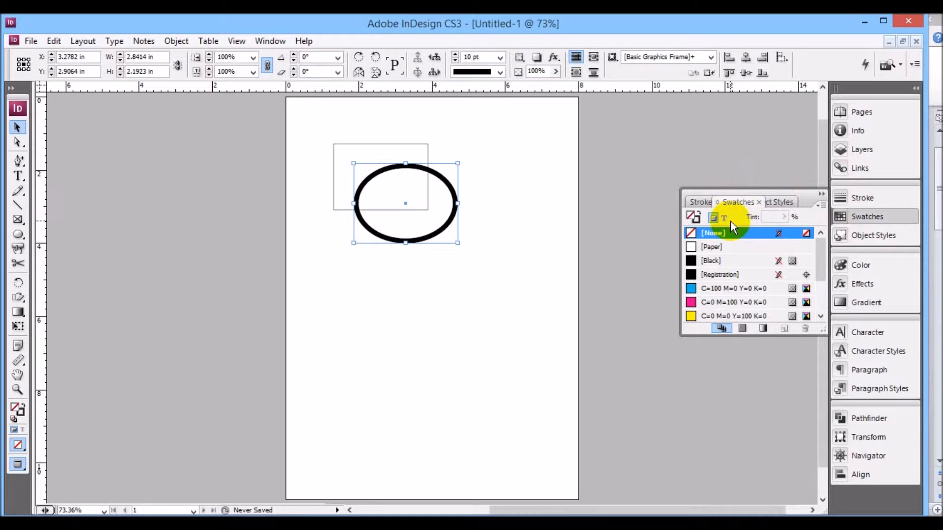
{"action": "left_click", "coordinate": [691, 287]}
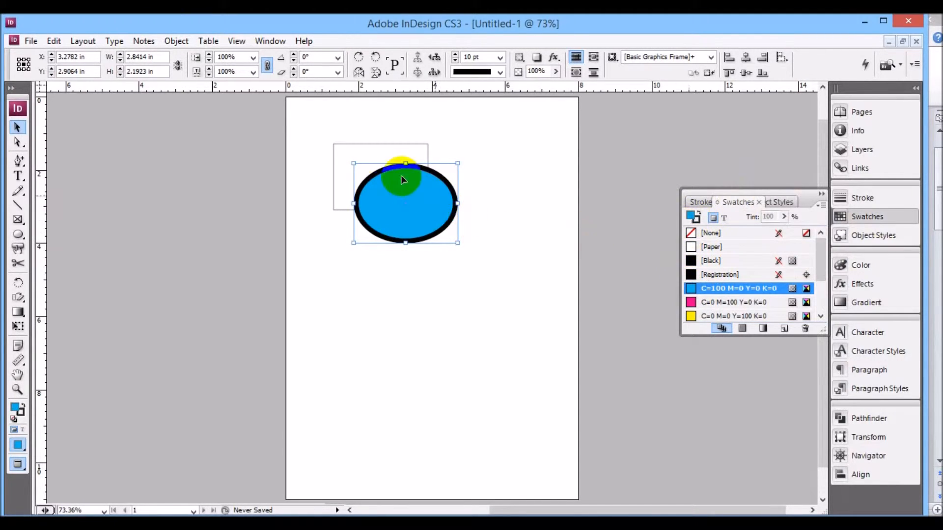
{"action": "left_click", "coordinate": [697, 222]}
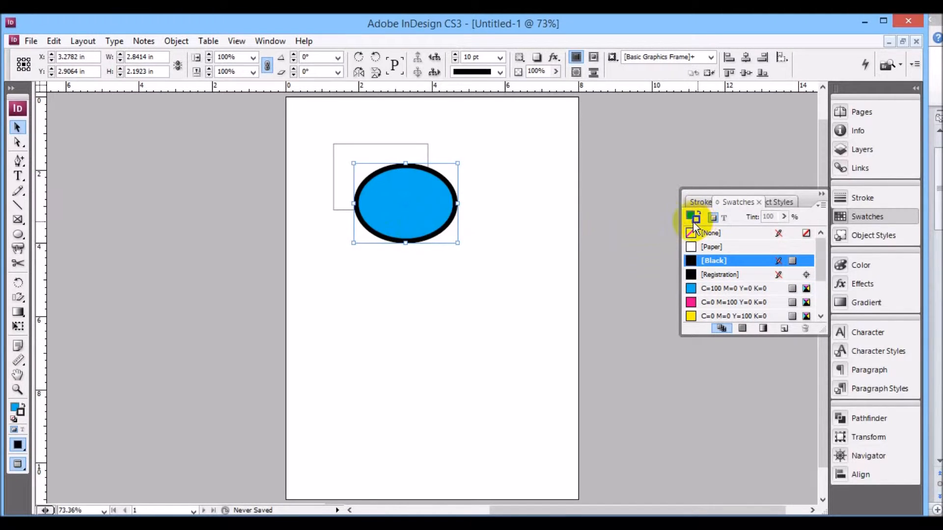
{"action": "left_click", "coordinate": [693, 303]}
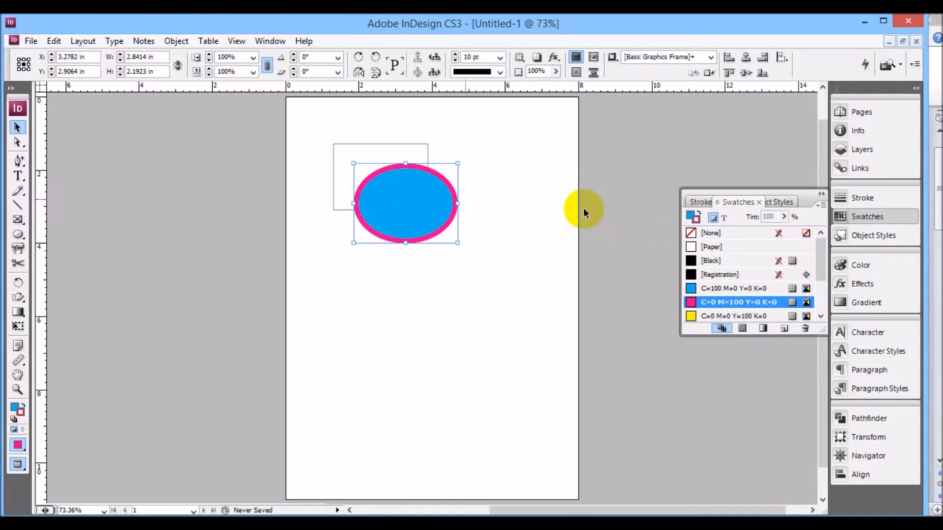
Change the ellipse's fill to [None] and then to the opaque [Paper] swatch.
{"action": "left_click", "coordinate": [691, 217]}
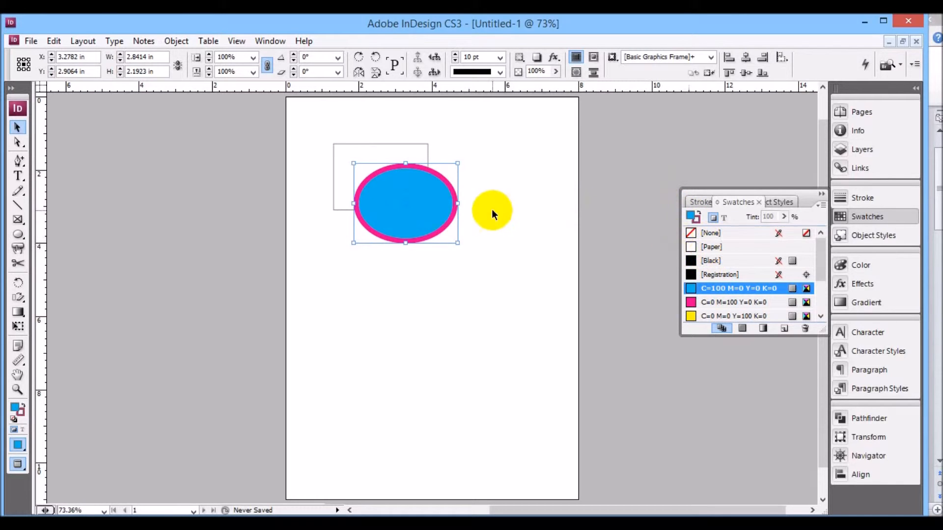
{"action": "left_click", "coordinate": [714, 233]}
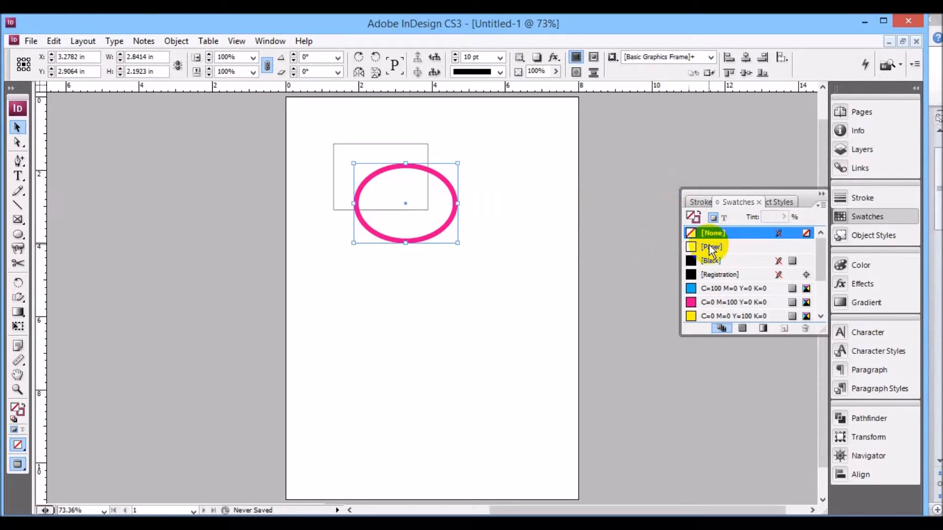
{"action": "left_click", "coordinate": [711, 247]}
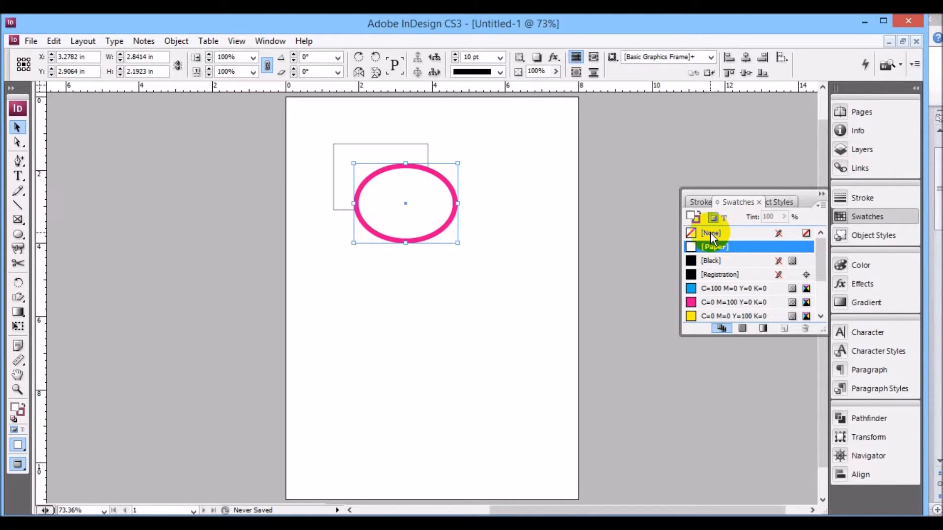
Set the ellipse's fill to [None] and increase the rectangle's stroke weight to 4 pt.
{"action": "left_click", "coordinate": [710, 231]}
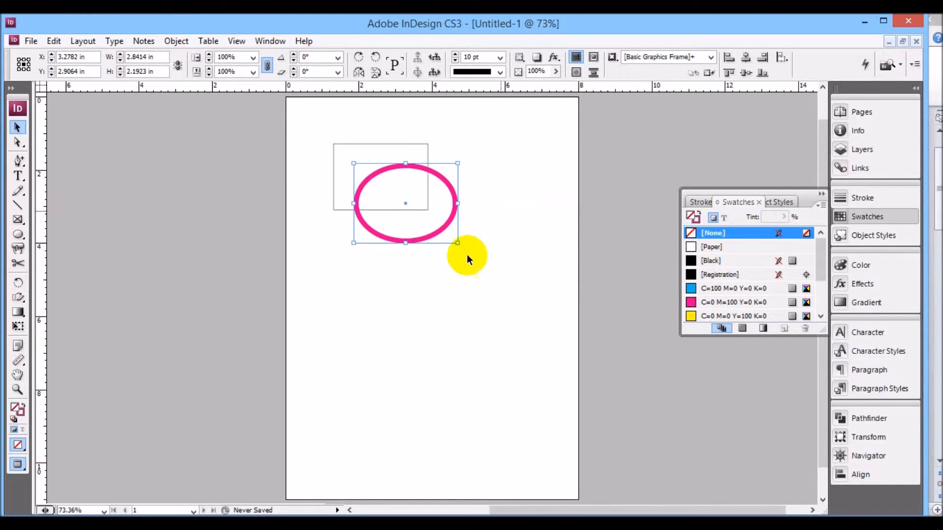
{"action": "left_click", "coordinate": [378, 143]}
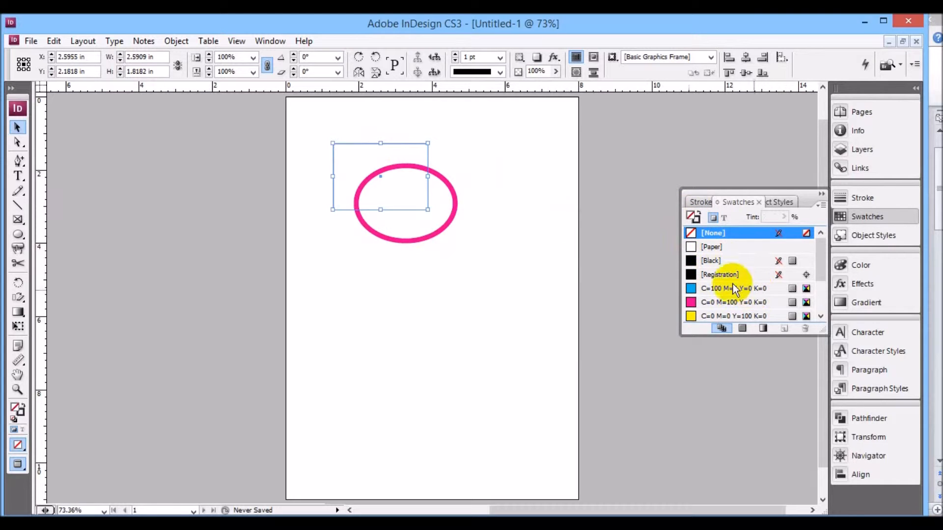
{"action": "left_click", "coordinate": [702, 202]}
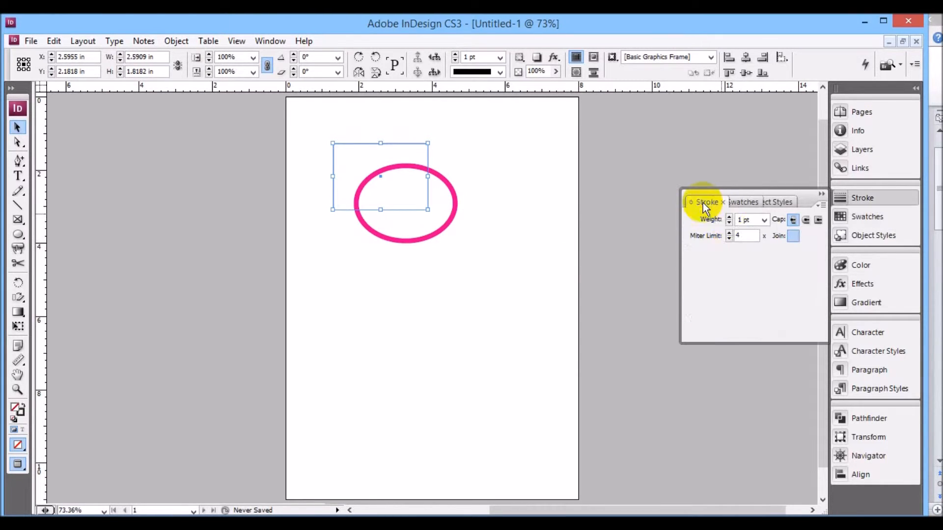
{"action": "left_click", "coordinate": [730, 218]}
{"action": "left_click", "coordinate": [730, 218]}
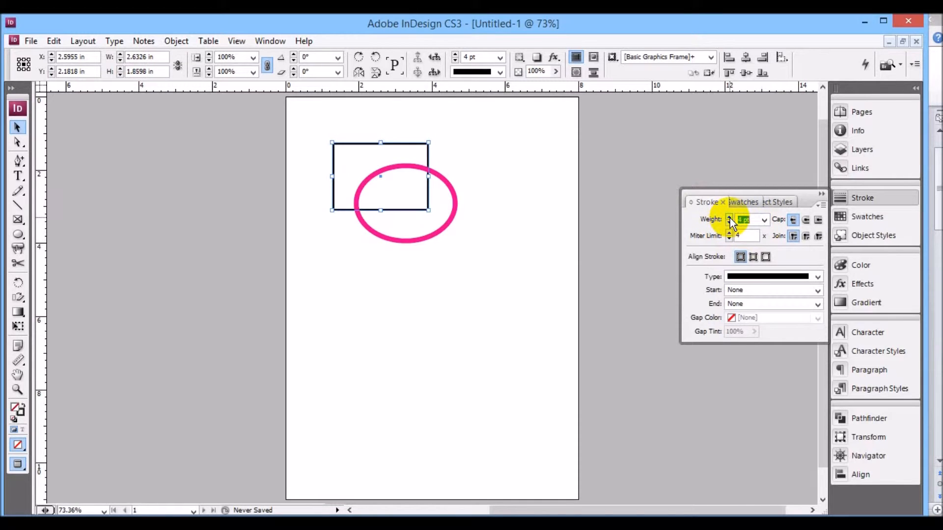
{"action": "left_click", "coordinate": [822, 196]}
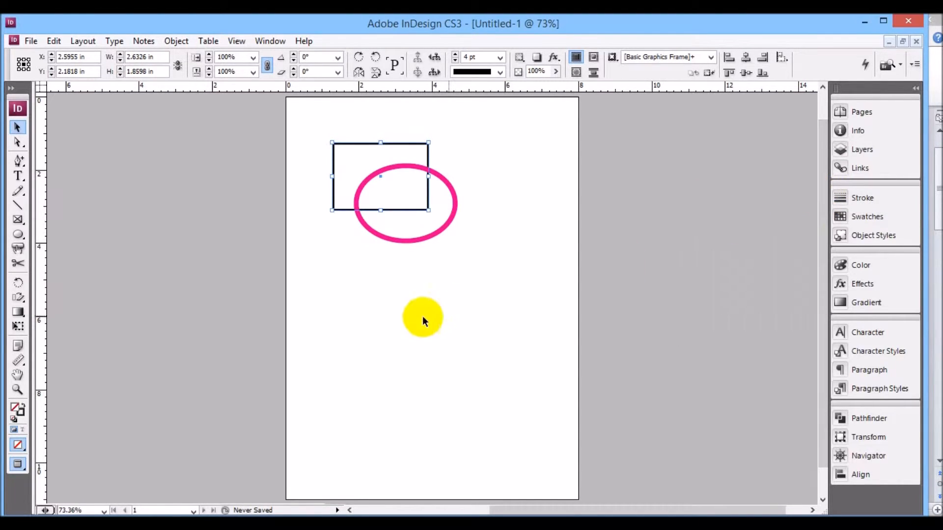
Move the ellipse's bottom anchor point with the Direct Selection tool to about X 4.02 in, Y 4.11 in.
{"action": "left_click", "coordinate": [18, 143]}
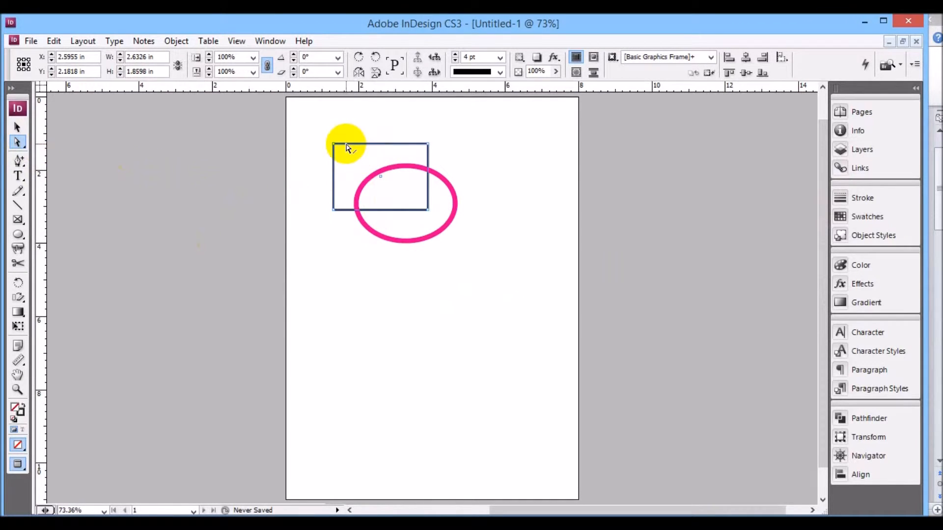
{"action": "left_click", "coordinate": [375, 236]}
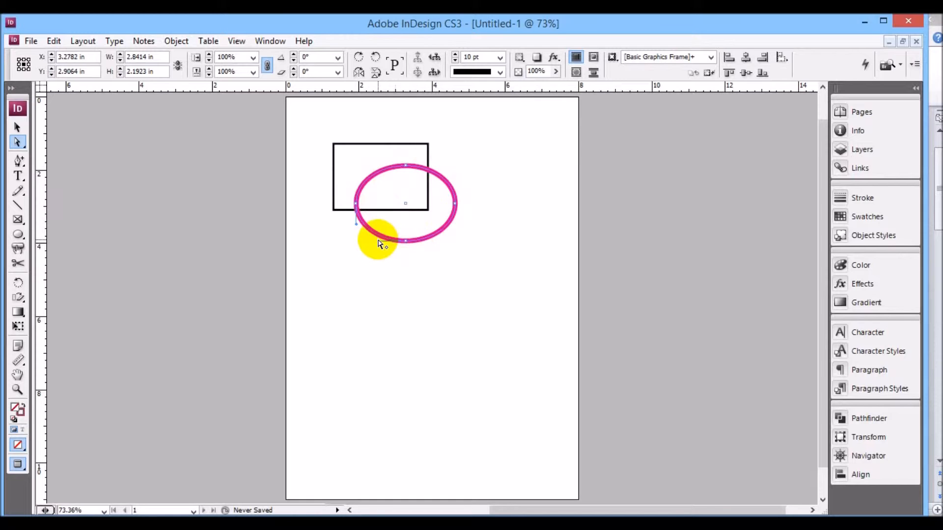
{"action": "left_click_drag", "start_coordinate": [379, 242], "coordinate": [405, 243]}
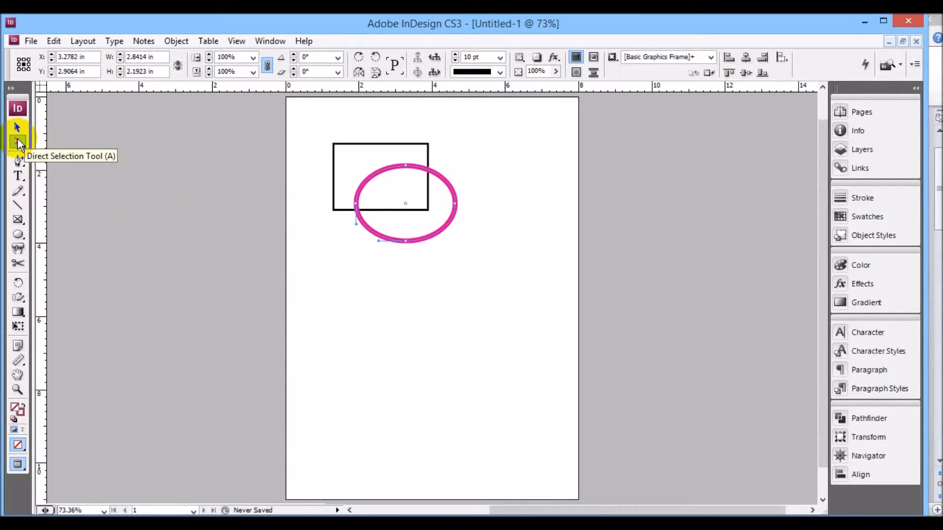
{"action": "left_click", "coordinate": [406, 242]}
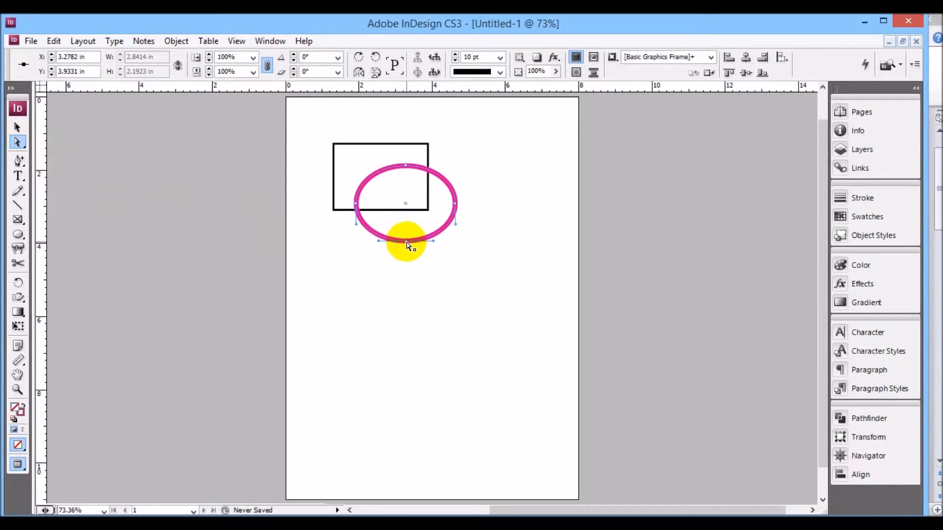
{"action": "left_click_drag", "start_coordinate": [406, 241], "coordinate": [433, 248]}
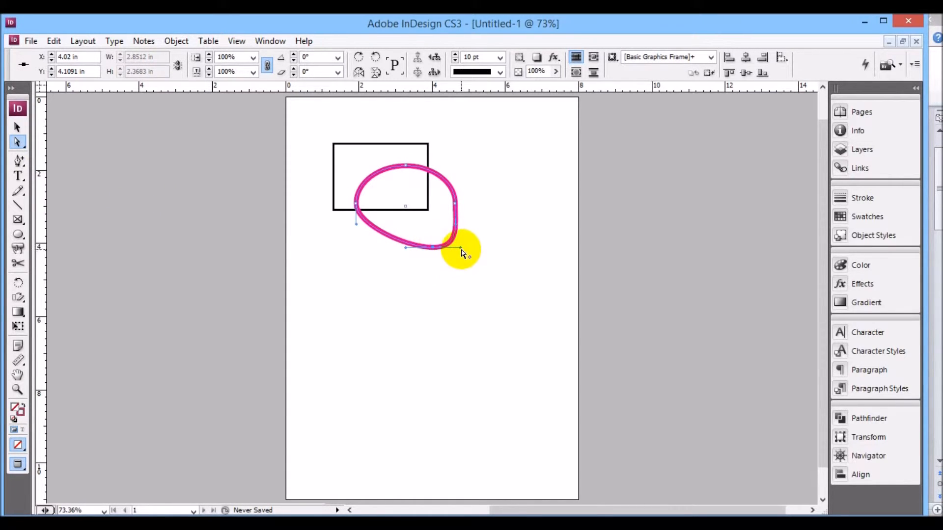
Reshape the ellipse by pulling the lower anchor's direction handle up into the shape and the left anchor's lower handle far down.
{"action": "left_click_drag", "start_coordinate": [460, 248], "coordinate": [401, 197]}
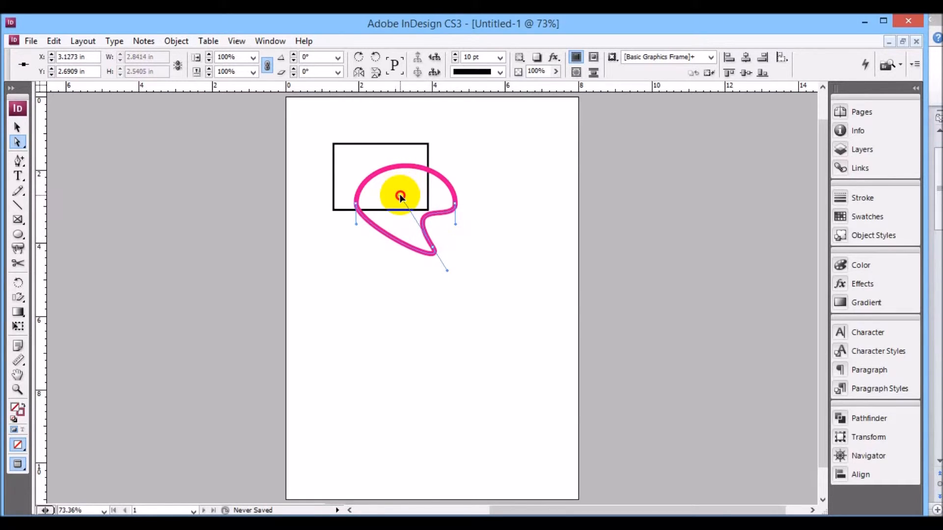
{"action": "left_click_drag", "start_coordinate": [400, 197], "coordinate": [401, 191]}
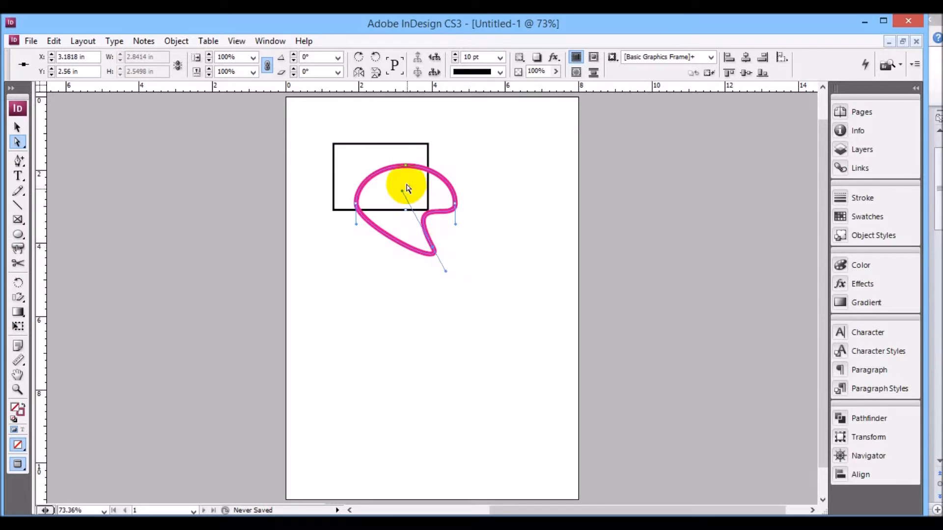
{"action": "left_click_drag", "start_coordinate": [356, 218], "coordinate": [358, 301]}
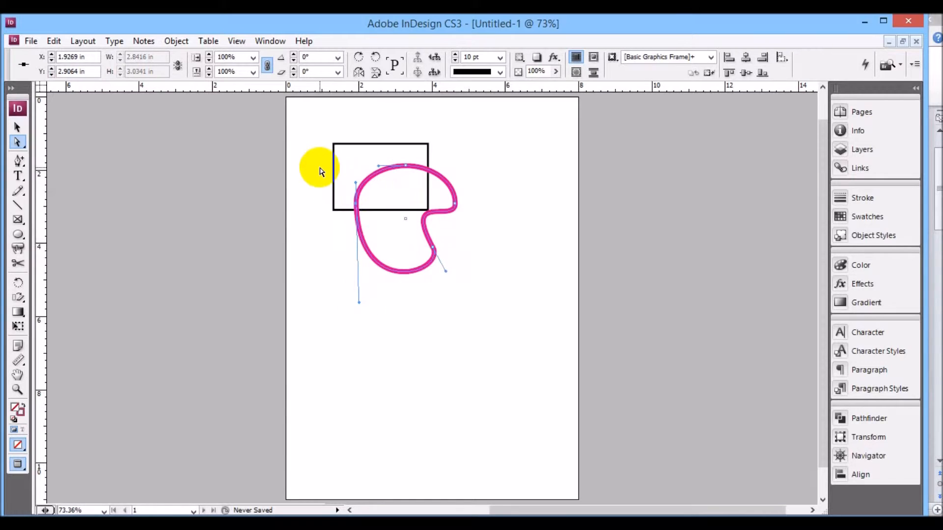
Add an anchor point on the magenta shape's lower-left curve and pull that curve segment outward to the left.
{"action": "left_click", "coordinate": [19, 162]}
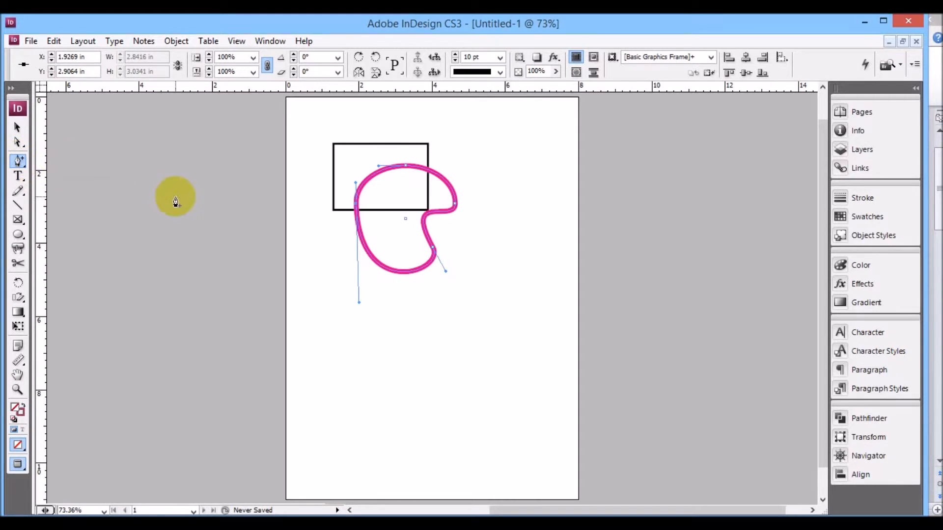
{"action": "left_click", "coordinate": [365, 254]}
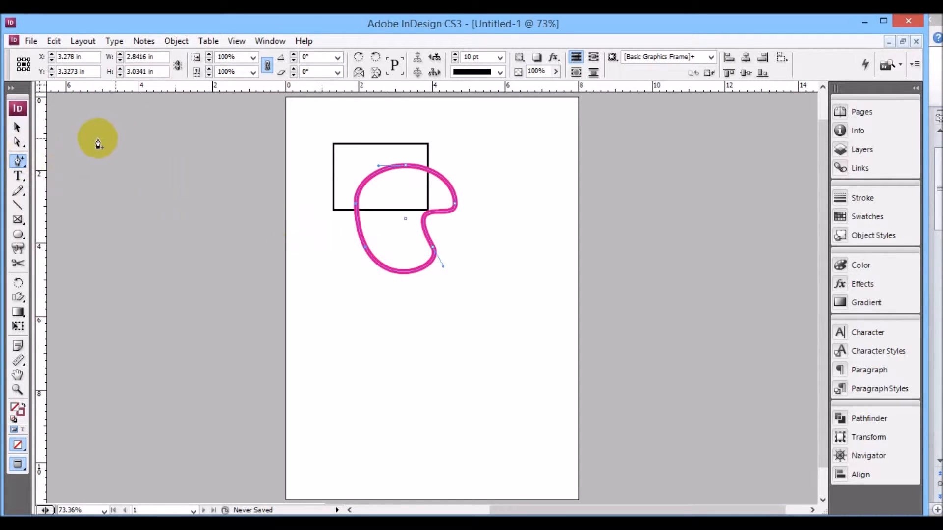
{"action": "left_click", "coordinate": [18, 143]}
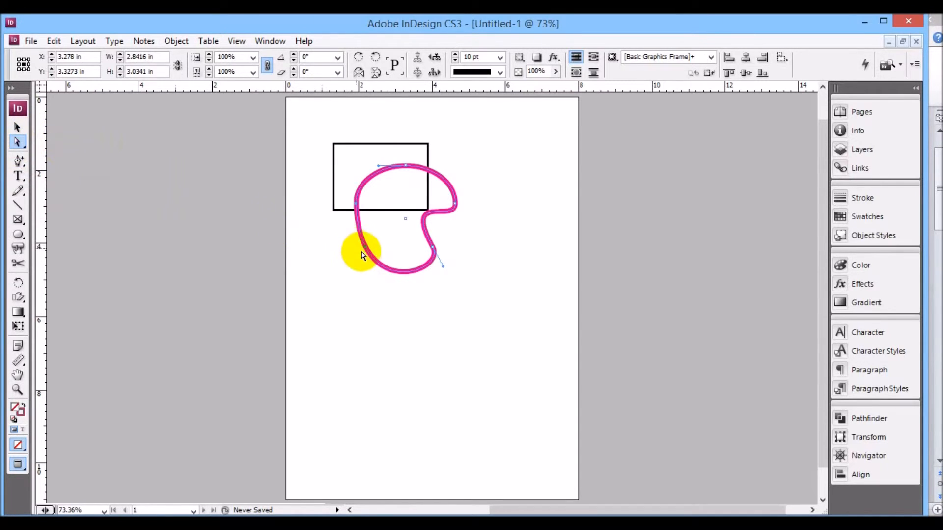
{"action": "mouse_move", "coordinate": [367, 247]}
{"action": "left_mouse_down"}
{"action": "mouse_move", "coordinate": [373, 238]}
{"action": "mouse_move", "coordinate": [345, 277]}
{"action": "mouse_move", "coordinate": [356, 263]}
{"action": "left_mouse_up"}
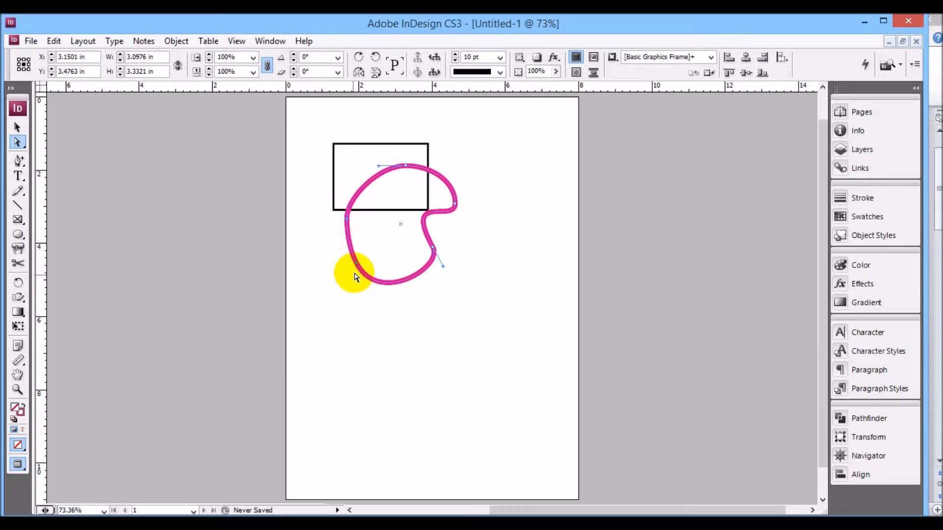
{"action": "left_click_drag", "start_coordinate": [357, 267], "coordinate": [335, 249]}
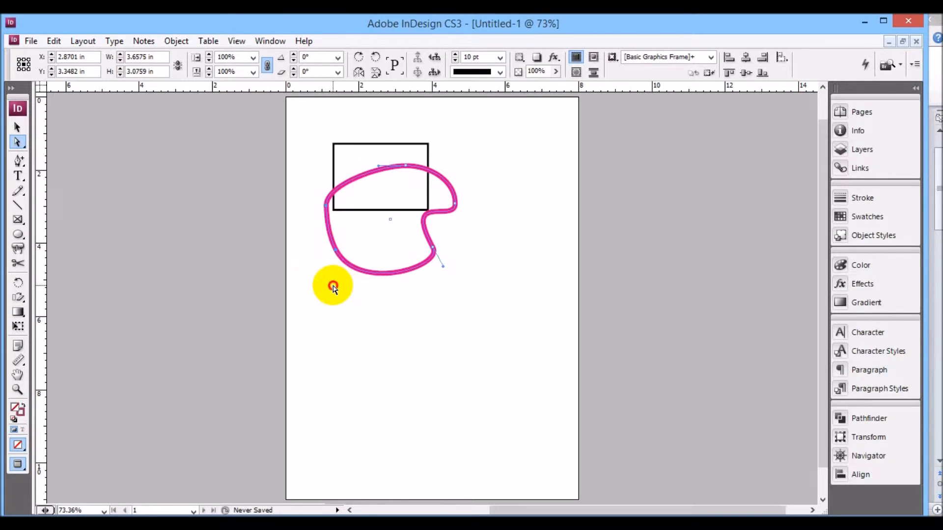
Move the added anchor point inward to about X 2.2 in, Y 4.18 in, and shift it with its neighbouring anchors down and left.
{"action": "left_click", "coordinate": [337, 252]}
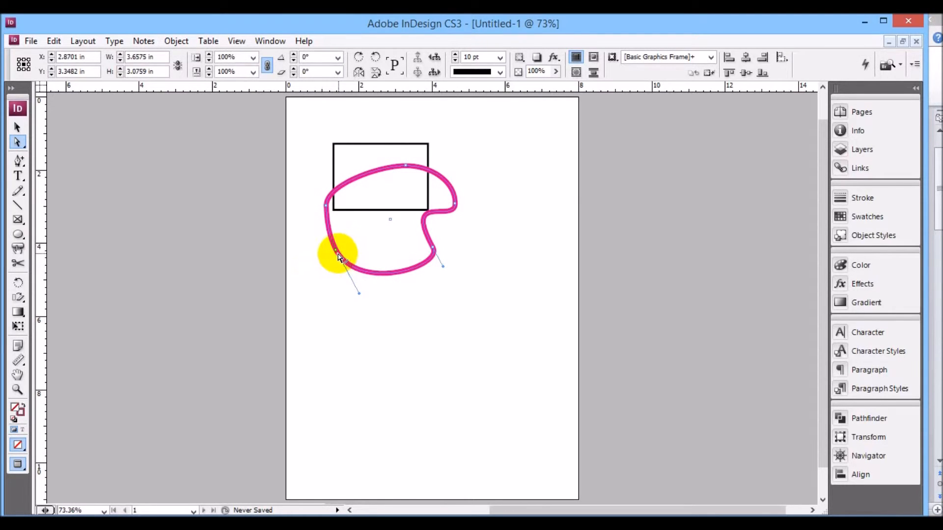
{"action": "left_click_drag", "start_coordinate": [337, 253], "coordinate": [316, 211]}
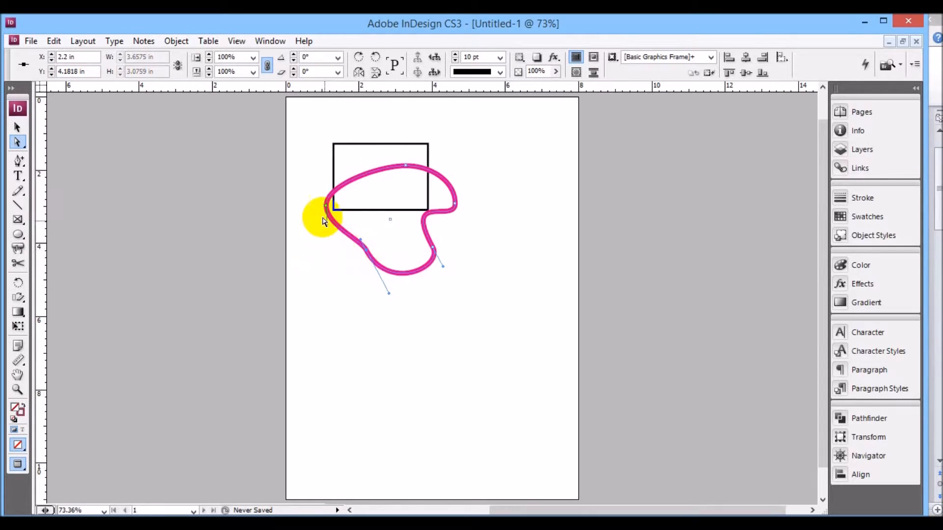
{"action": "left_click", "coordinate": [370, 255]}
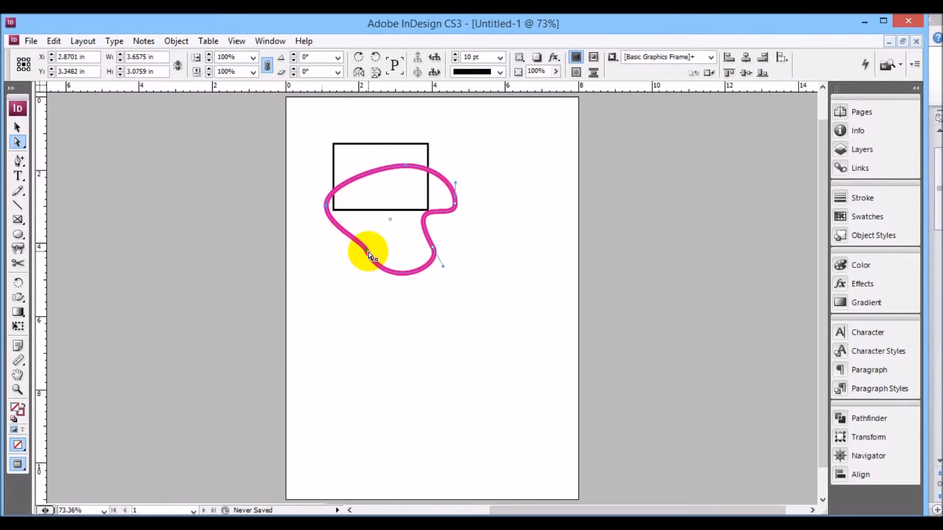
{"action": "left_click_drag", "start_coordinate": [367, 254], "coordinate": [343, 322]}
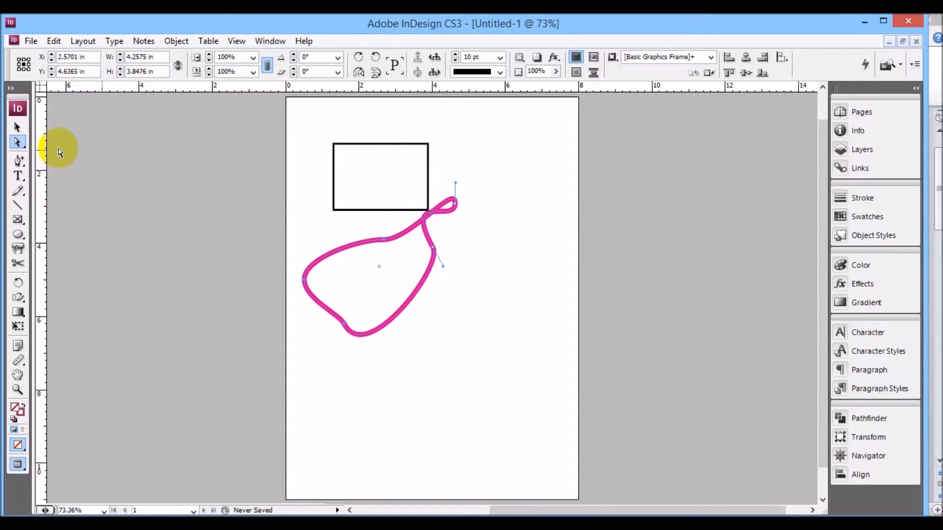
Remove the anchor point on the shape's upper edge with the Delete Anchor Point tool.
{"action": "left_click", "coordinate": [23, 166]}
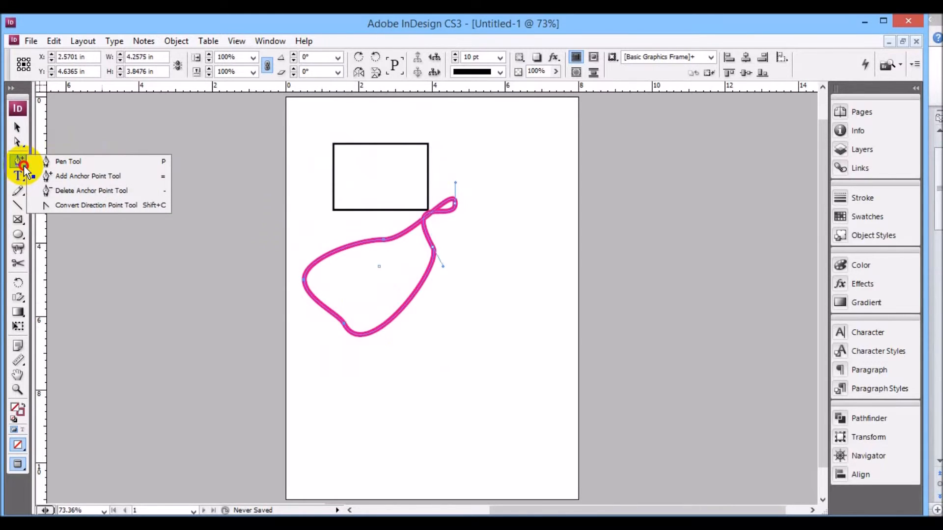
{"action": "left_click", "coordinate": [62, 192]}
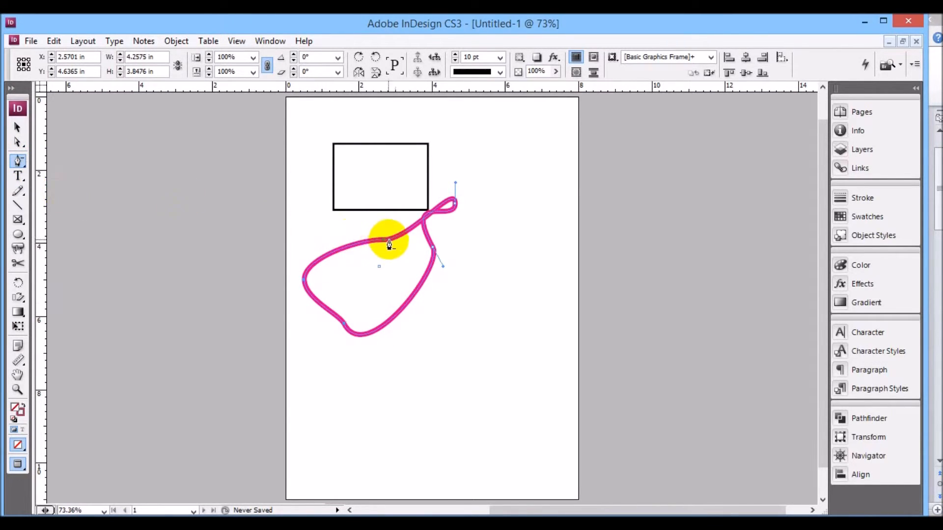
{"action": "left_click", "coordinate": [385, 242]}
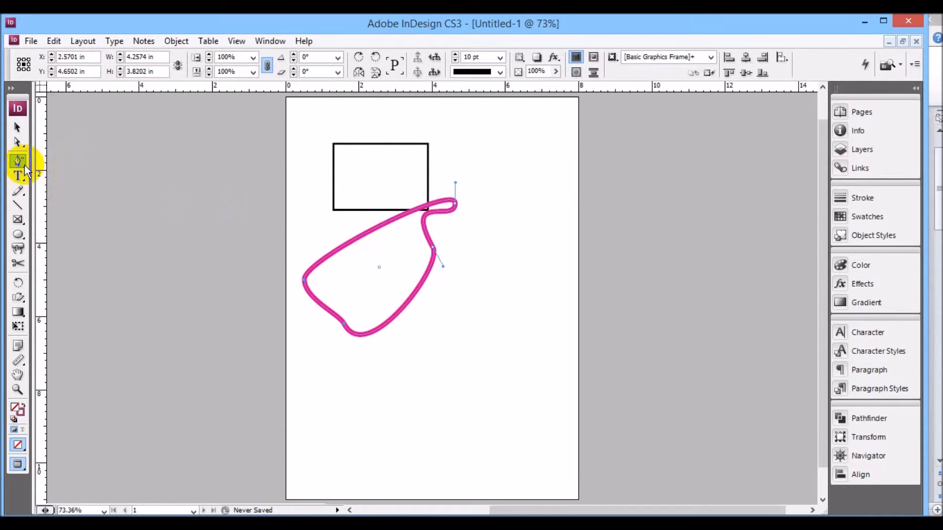
Convert the shape's upper-right smooth anchor into a corner point with the Convert Direction Point tool and reselect it with Direct Selection.
{"action": "left_click_drag", "start_coordinate": [25, 166], "coordinate": [68, 208]}
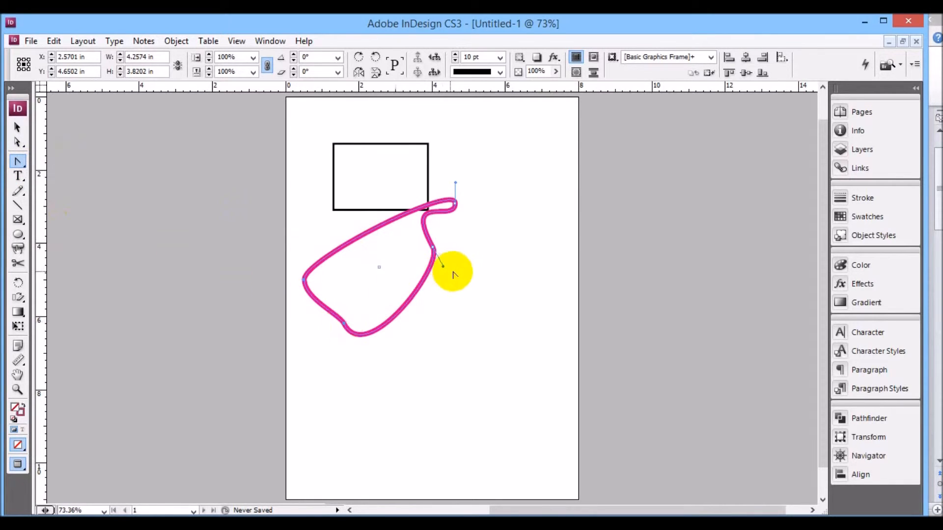
{"action": "left_click", "coordinate": [456, 203]}
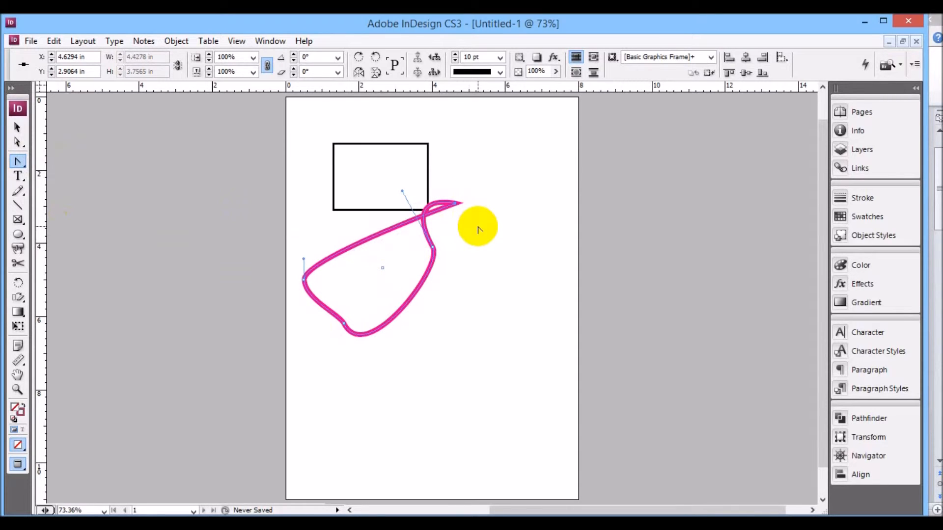
{"action": "left_click", "coordinate": [22, 143]}
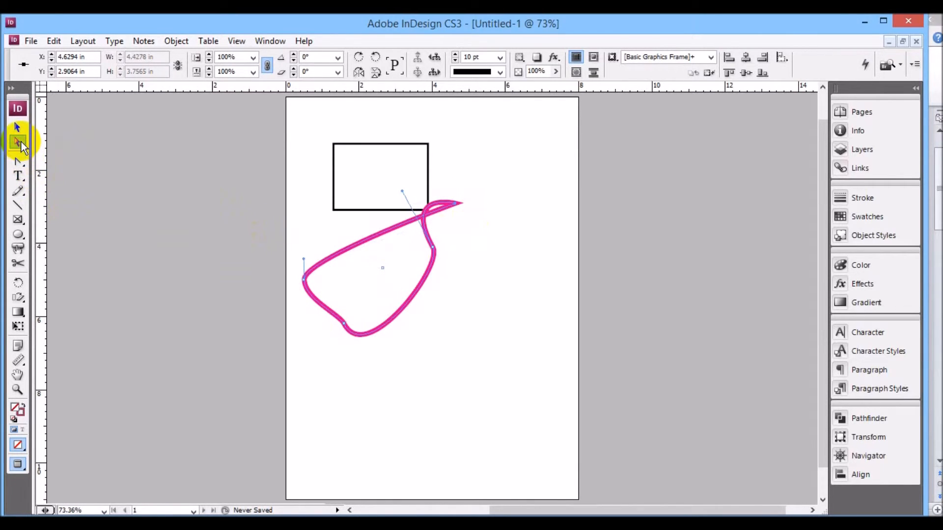
{"action": "left_click", "coordinate": [456, 203]}
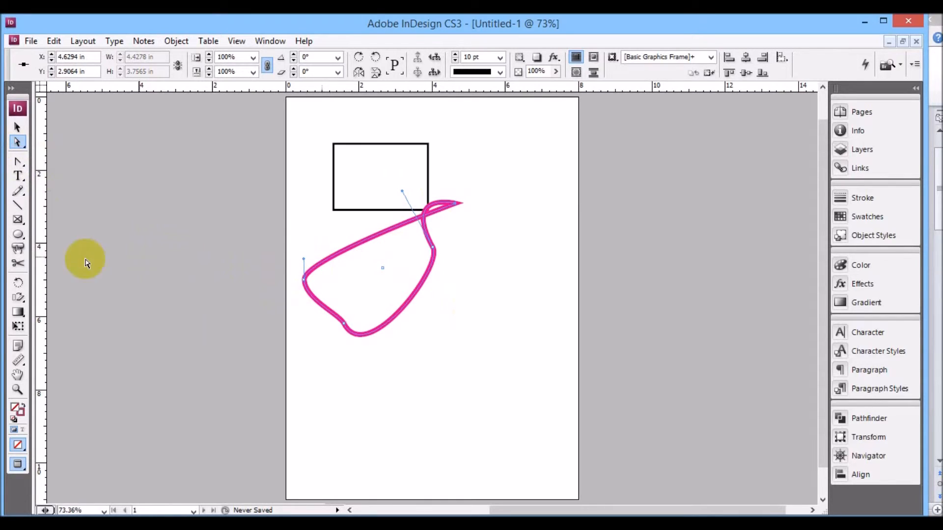
Cut the shape's upper-left edge with the Scissors tool and pull the two loose path ends apart.
{"action": "left_click", "coordinate": [19, 265]}
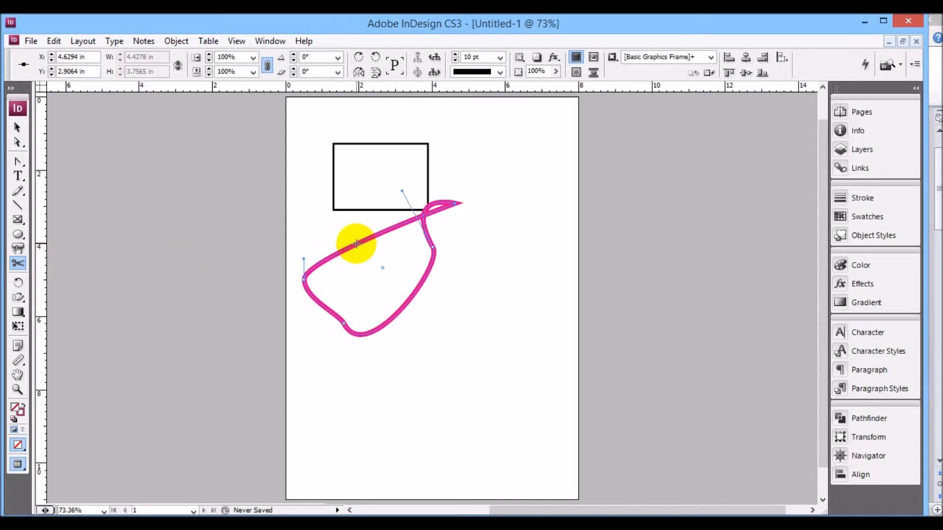
{"action": "left_click", "coordinate": [357, 243]}
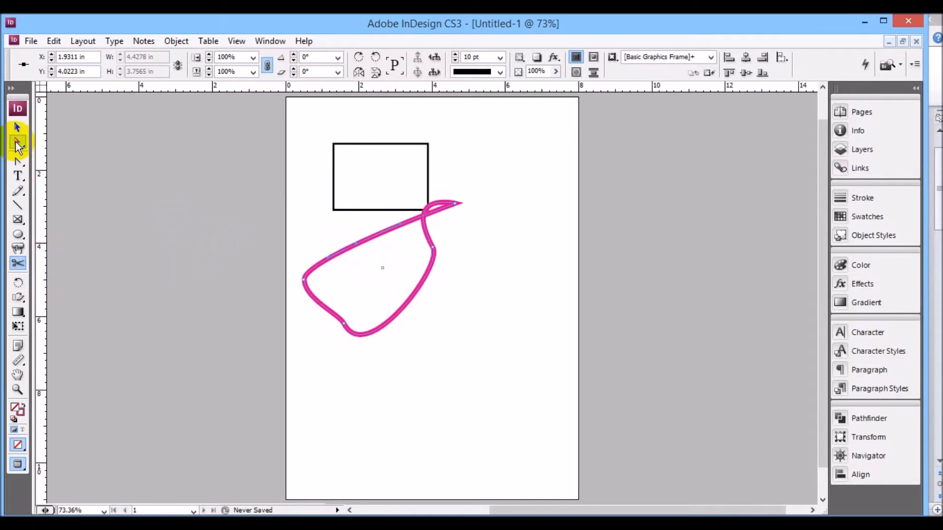
{"action": "left_click", "coordinate": [18, 143]}
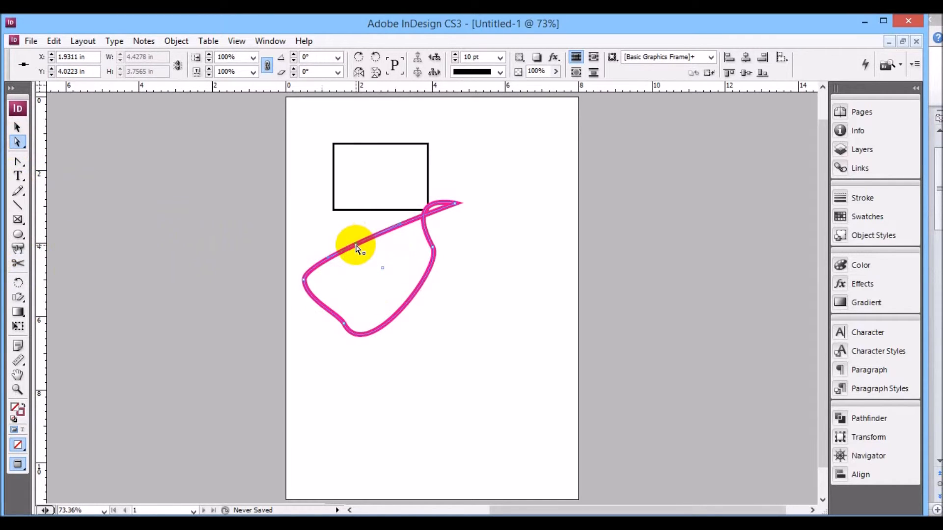
{"action": "left_click_drag", "start_coordinate": [357, 246], "coordinate": [355, 226]}
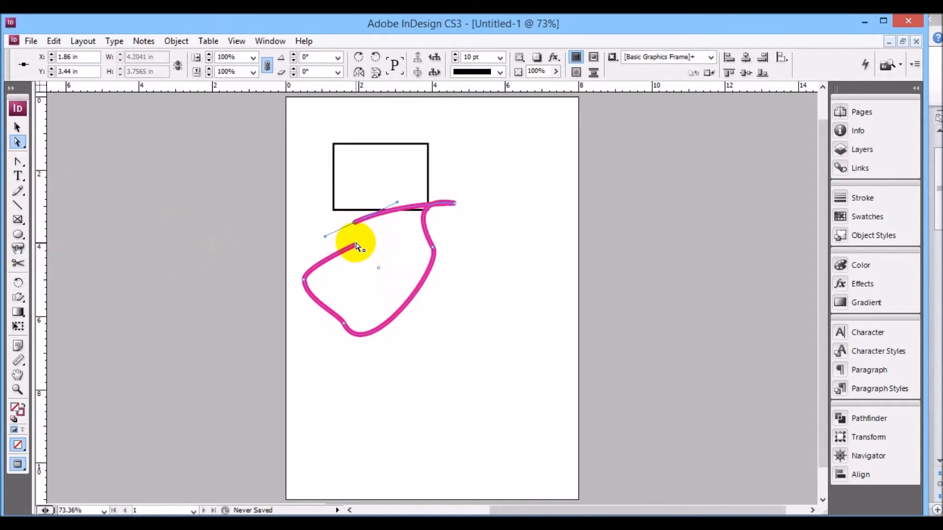
{"action": "left_click_drag", "start_coordinate": [356, 247], "coordinate": [331, 237]}
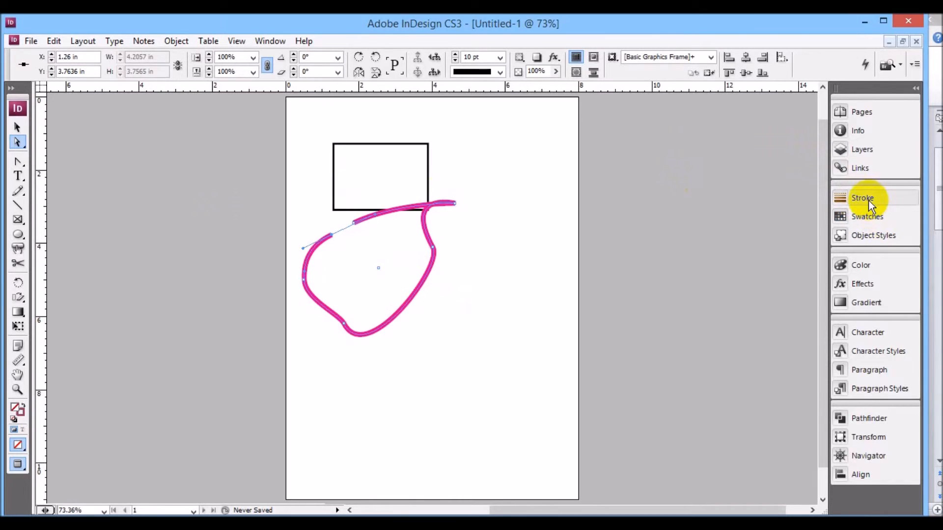
Fill the open shape with the C=100 M=0 Y=0 K=0 swatch and move its inner loose end to about X 2.18 in, Y 3.78 in.
{"action": "left_click", "coordinate": [866, 216]}
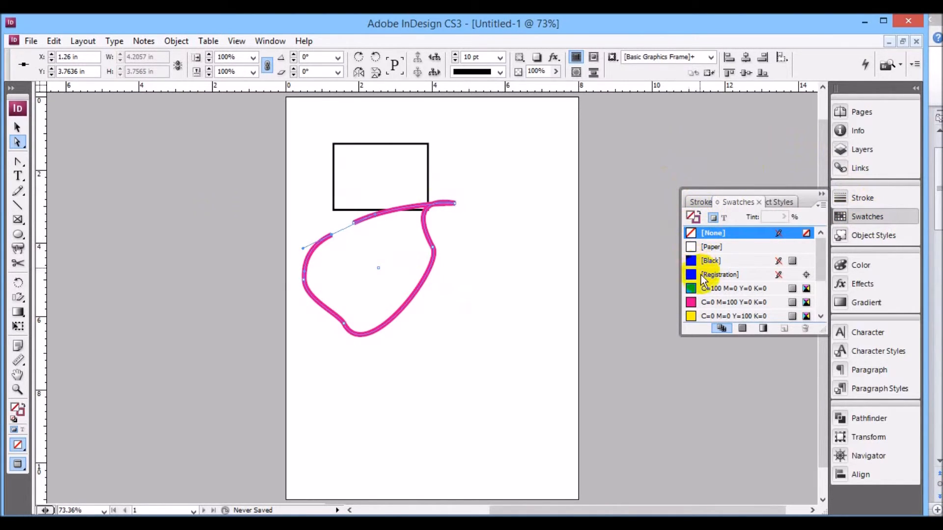
{"action": "left_click", "coordinate": [694, 290]}
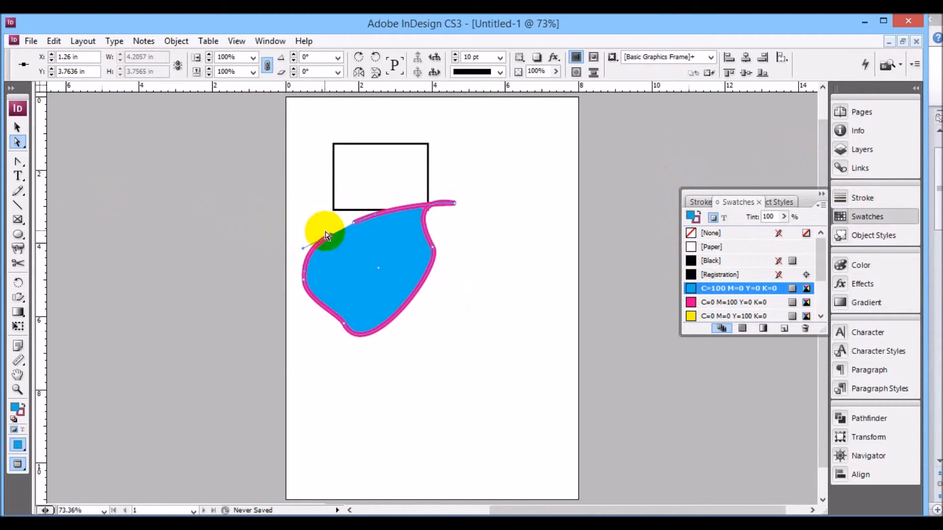
{"action": "left_click_drag", "start_coordinate": [333, 239], "coordinate": [366, 251]}
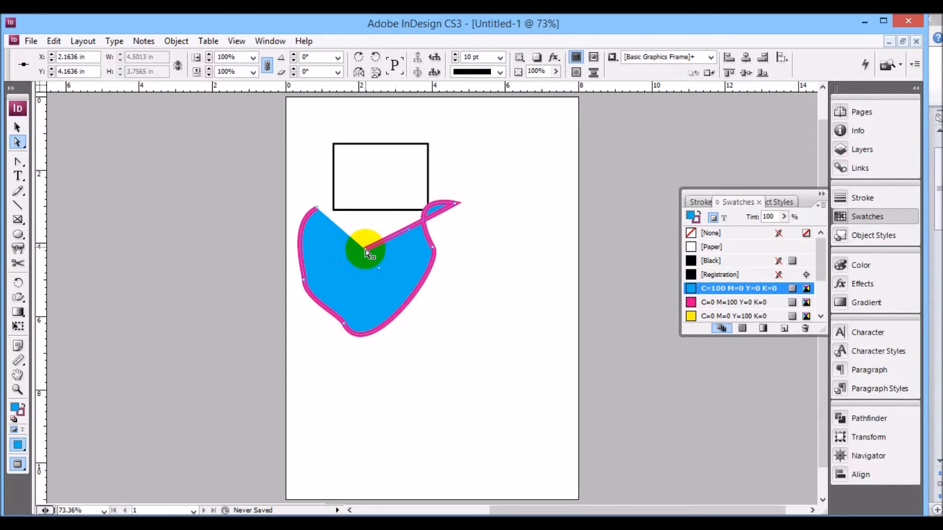
{"action": "left_click", "coordinate": [366, 236]}
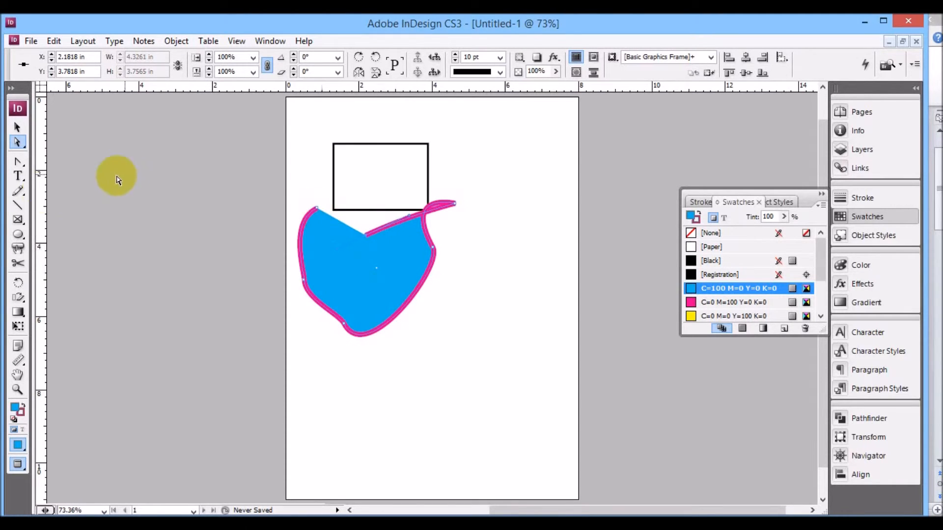
Cut the shape's lower-right edge with the Scissors tool and pull the right piece's loose end away to about X 3.2 in, Y 5.72 in.
{"action": "left_click", "coordinate": [19, 265]}
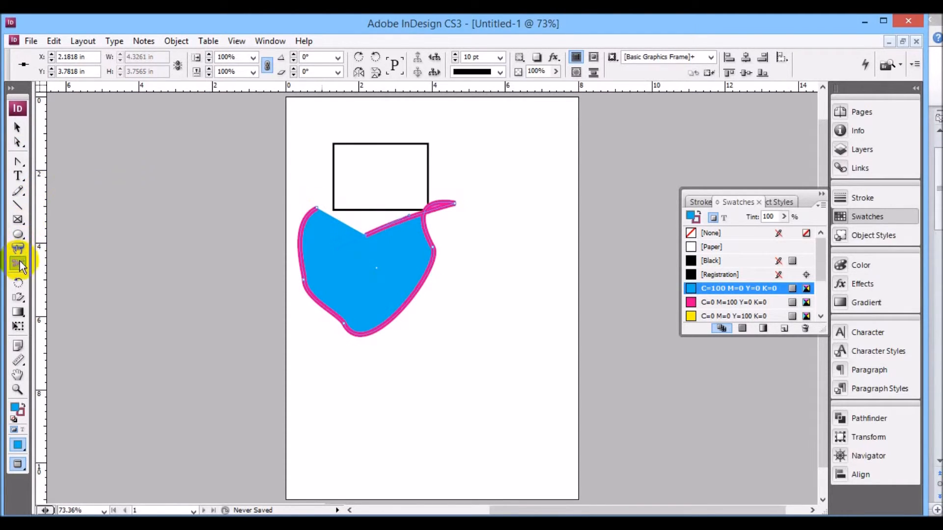
{"action": "left_click", "coordinate": [389, 322]}
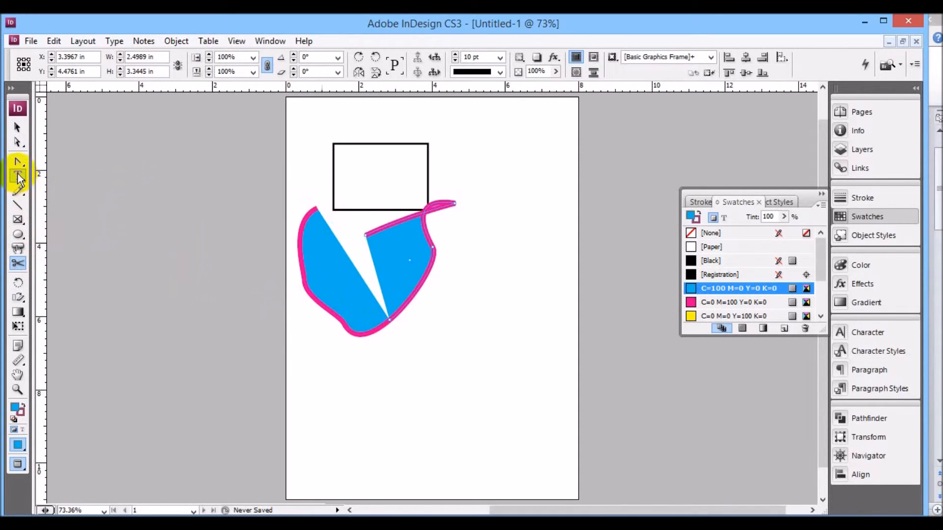
{"action": "left_click", "coordinate": [17, 142]}
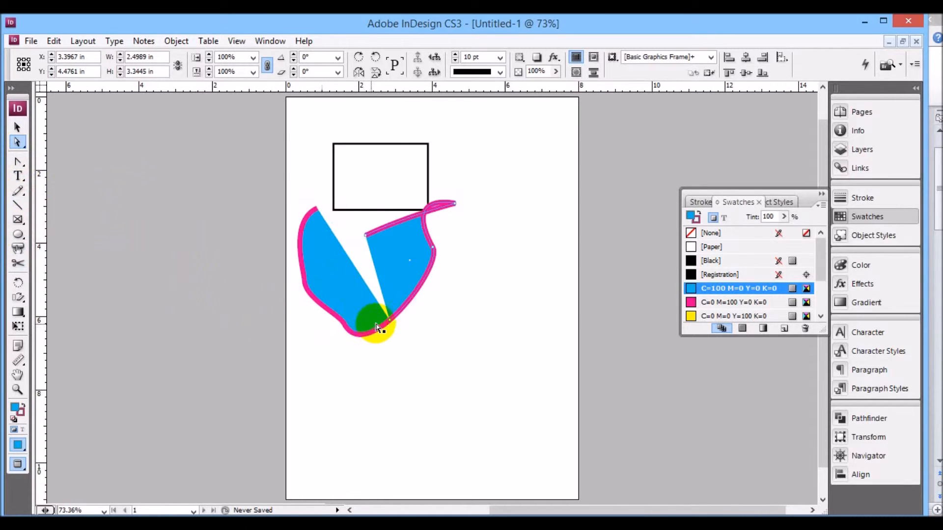
{"action": "left_click_drag", "start_coordinate": [390, 322], "coordinate": [404, 310]}
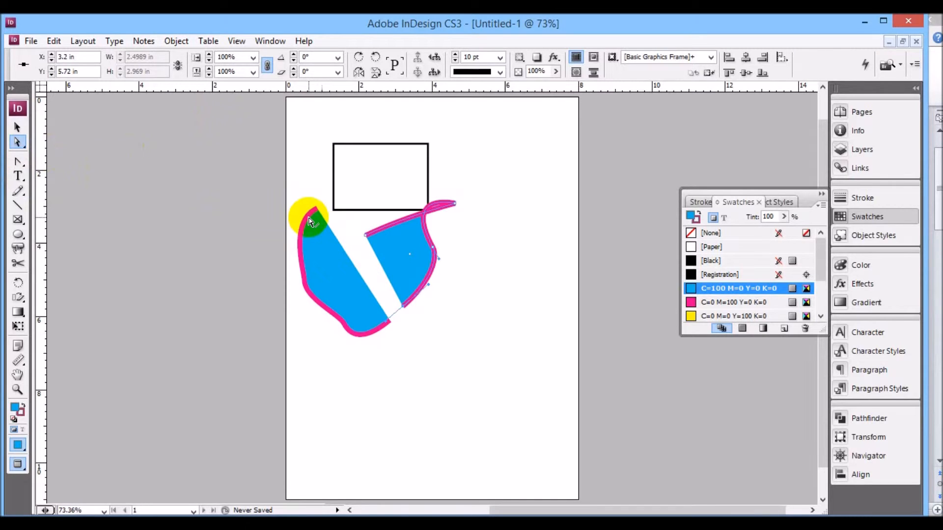
Close the left piece's path and convert its top and lower-right anchors into corner points with the Convert Direction Point tool.
{"action": "left_click", "coordinate": [176, 41]}
{"action": "mouse_move", "coordinate": [264, 369]}
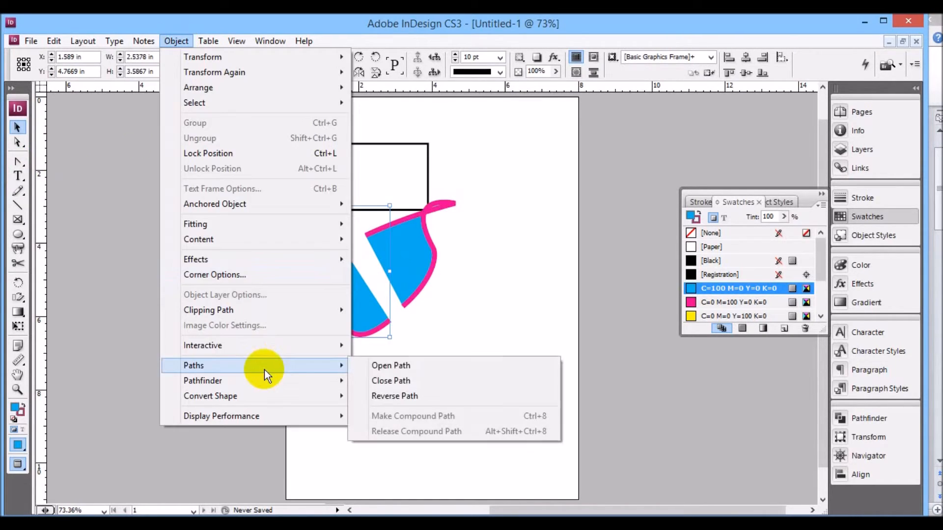
{"action": "left_click", "coordinate": [398, 381]}
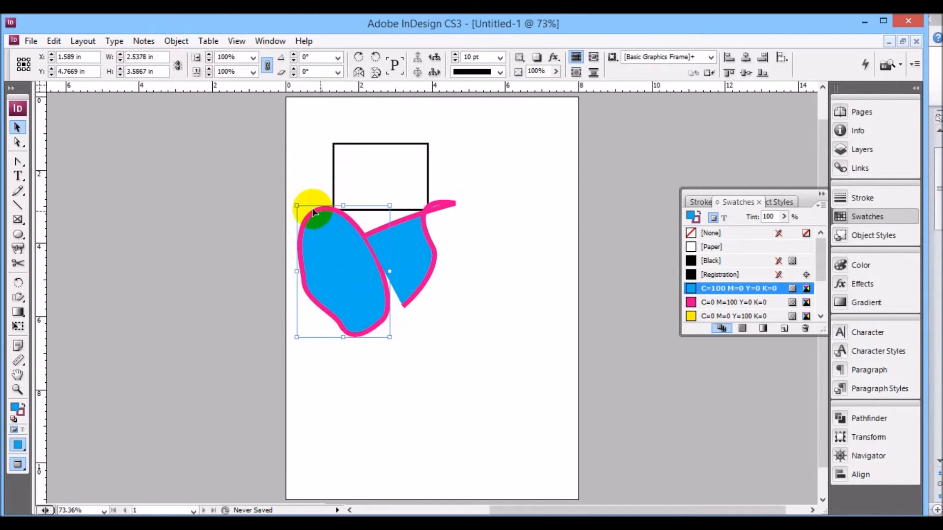
{"action": "left_click", "coordinate": [17, 161]}
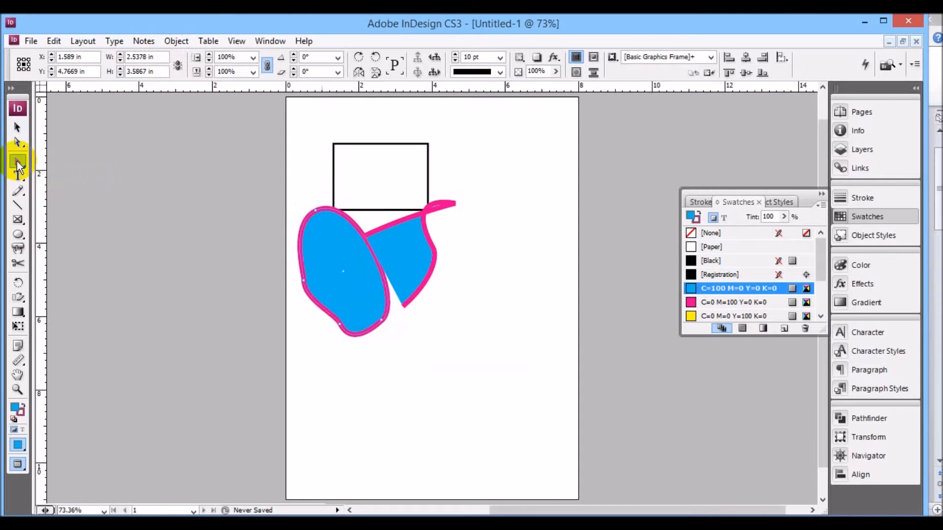
{"action": "left_click_drag", "start_coordinate": [315, 211], "coordinate": [382, 322]}
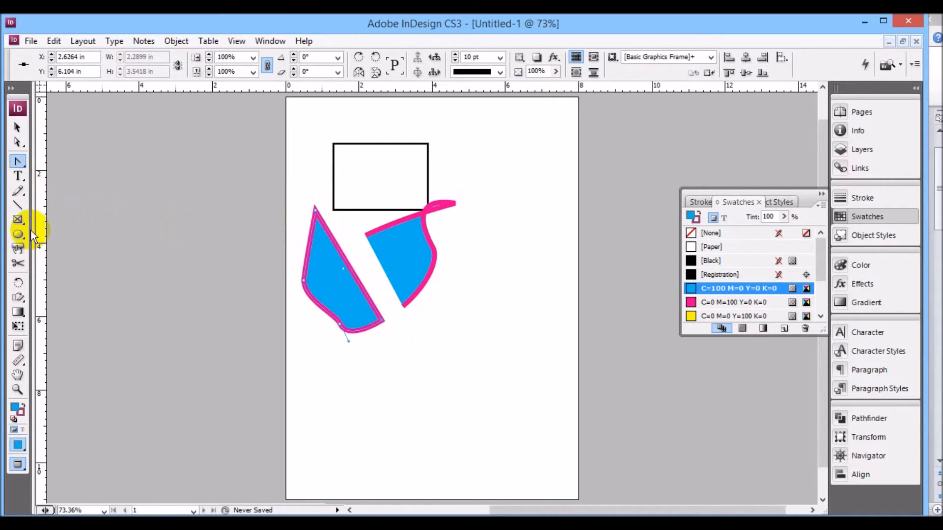
Create a text frame about 5.09 in wide and 2.1 in high below the shapes and enter a first name in it.
{"action": "left_click", "coordinate": [18, 176]}
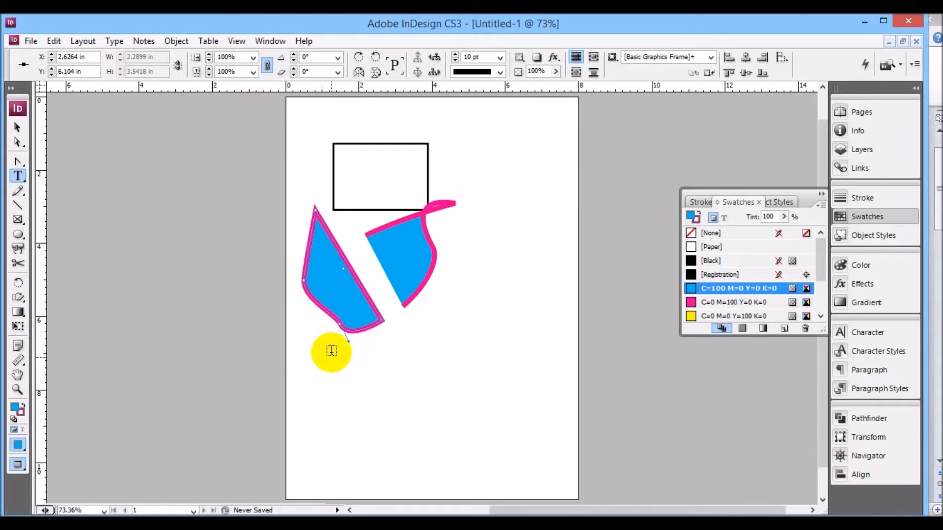
{"action": "left_click_drag", "start_coordinate": [321, 359], "coordinate": [507, 435]}
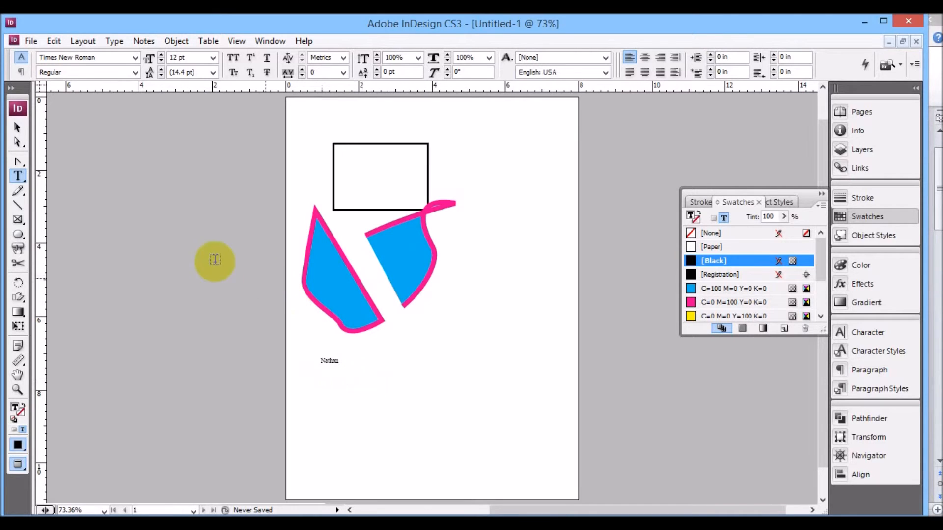
Select the name text and set its font to Verdana at 72 pt.
{"action": "double_click", "coordinate": [331, 361]}
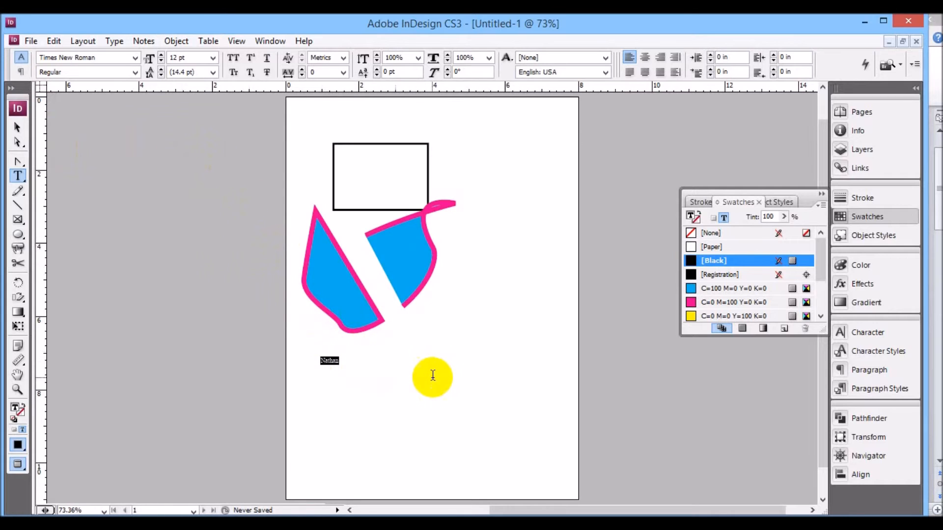
{"action": "left_click", "coordinate": [136, 58]}
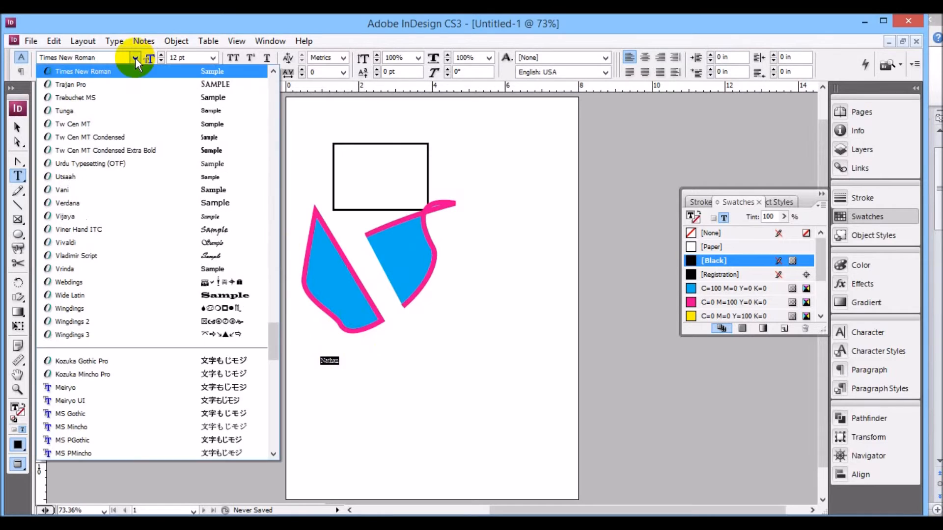
{"action": "left_click", "coordinate": [126, 200]}
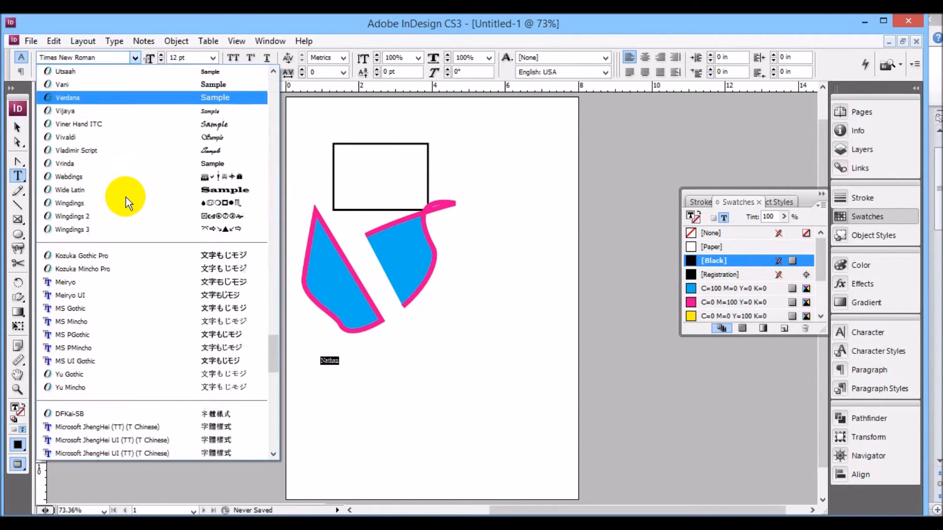
{"action": "left_click", "coordinate": [211, 59]}
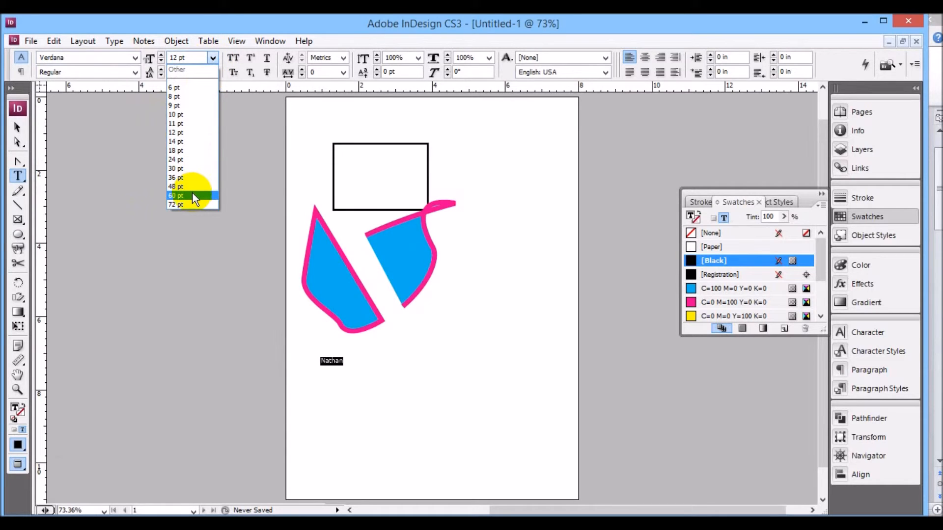
{"action": "left_click", "coordinate": [190, 204]}
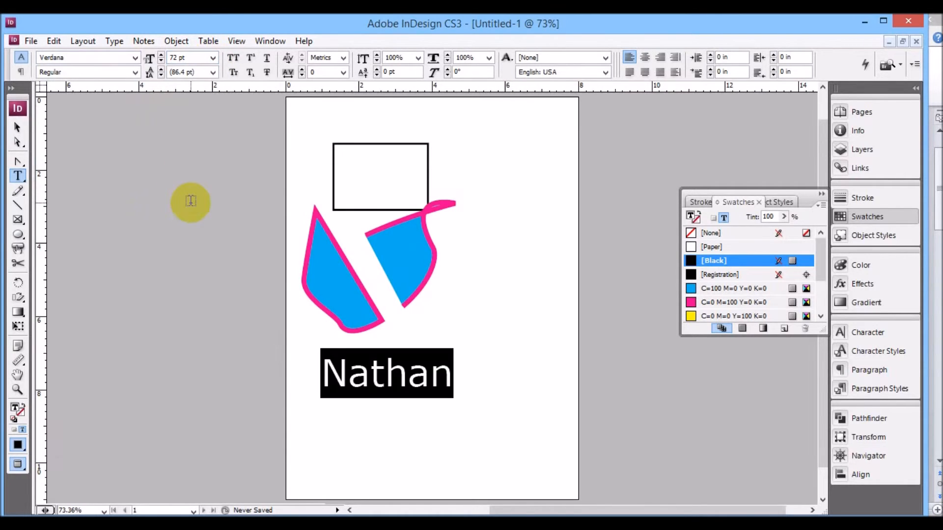
Try the Italic style on the name, settle on Bold, and colour the text with the C=75 M=5 Y=100 K=0 swatch.
{"action": "left_click", "coordinate": [136, 74]}
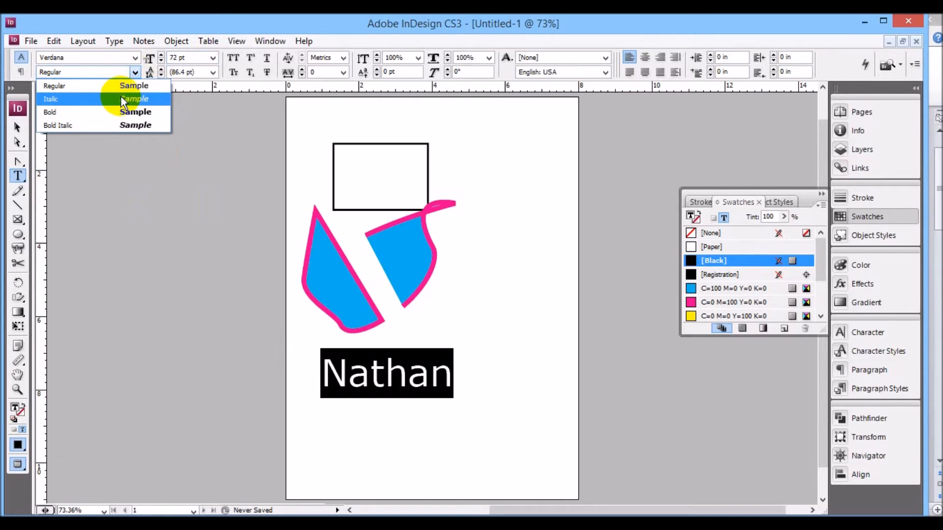
{"action": "left_click", "coordinate": [119, 97]}
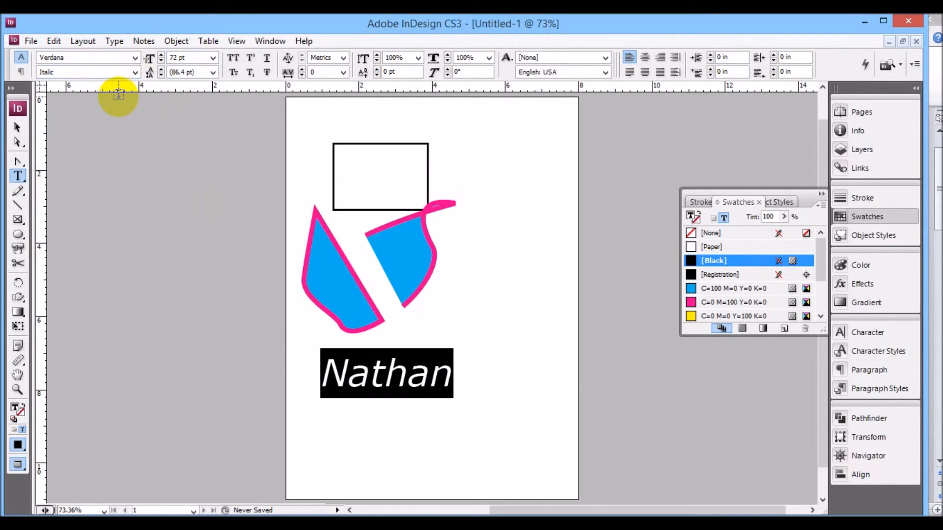
{"action": "left_click", "coordinate": [135, 72]}
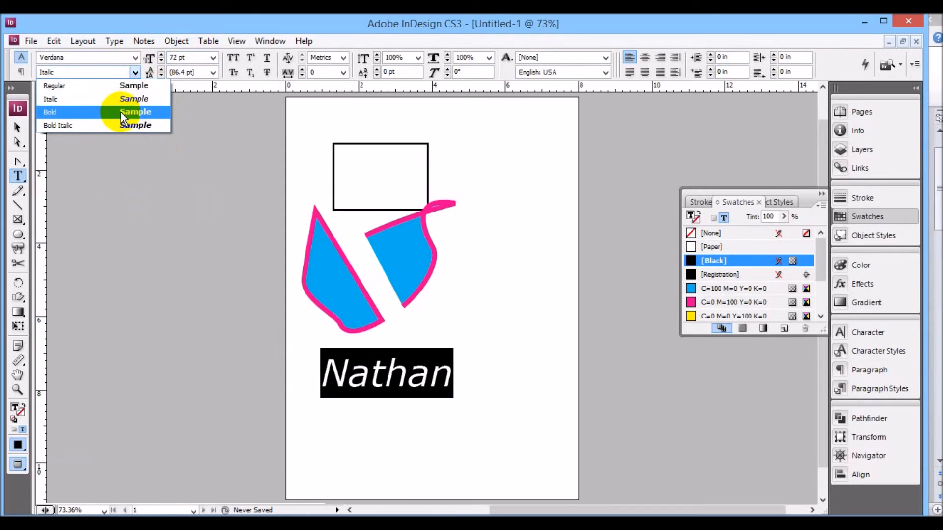
{"action": "left_click", "coordinate": [121, 112]}
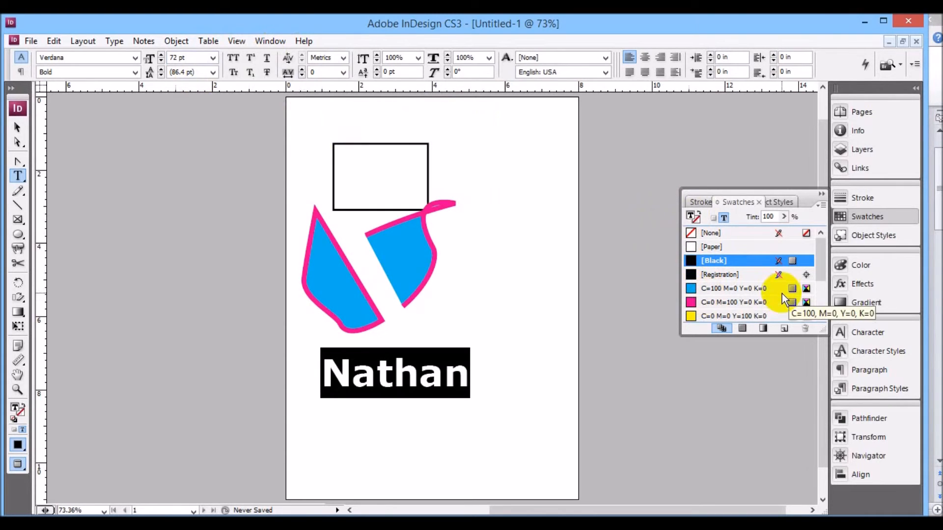
{"action": "left_click_drag", "start_coordinate": [821, 272], "coordinate": [822, 299]}
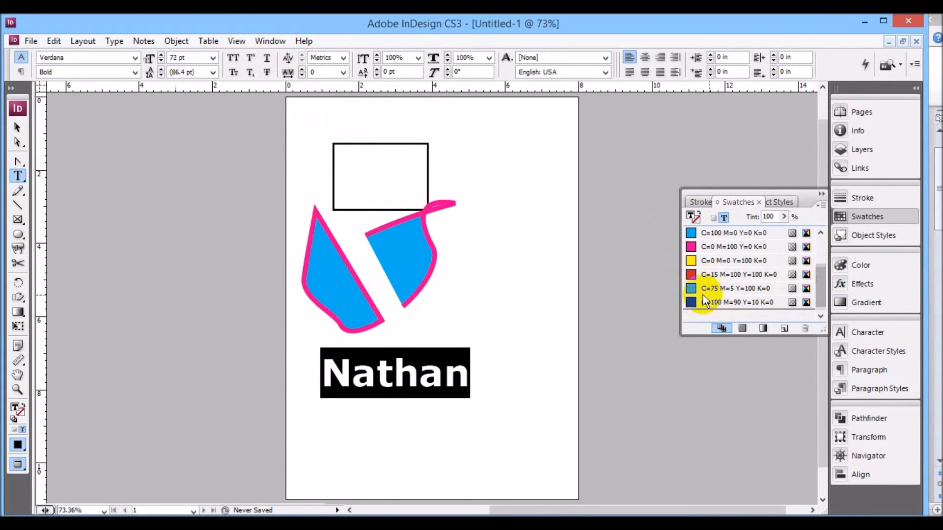
{"action": "left_click", "coordinate": [695, 289]}
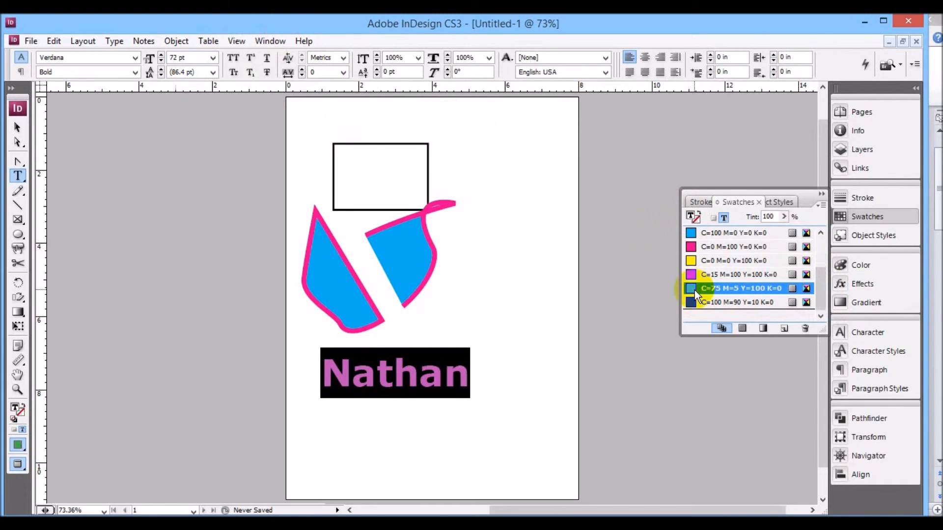
Convert the text frame with the name to outlines and reselect the outlined lettering.
{"action": "left_click", "coordinate": [19, 128]}
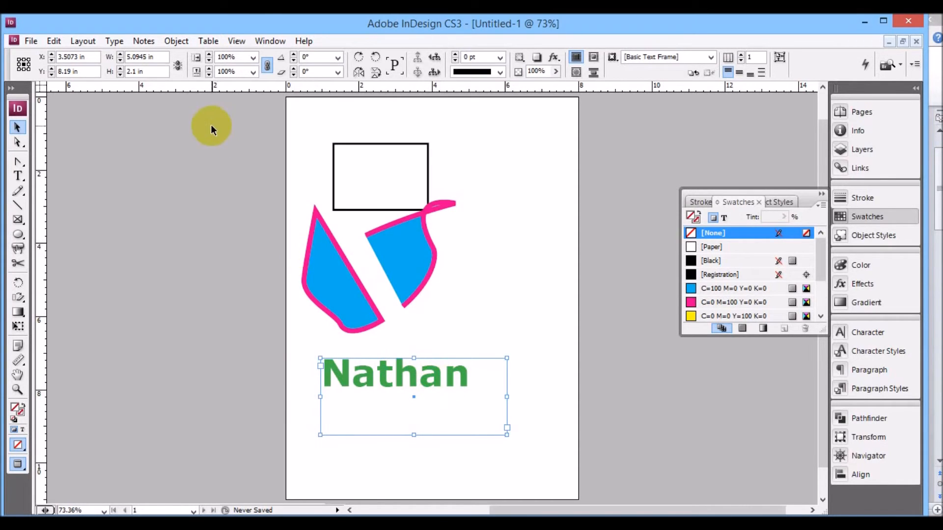
{"action": "left_click", "coordinate": [173, 41]}
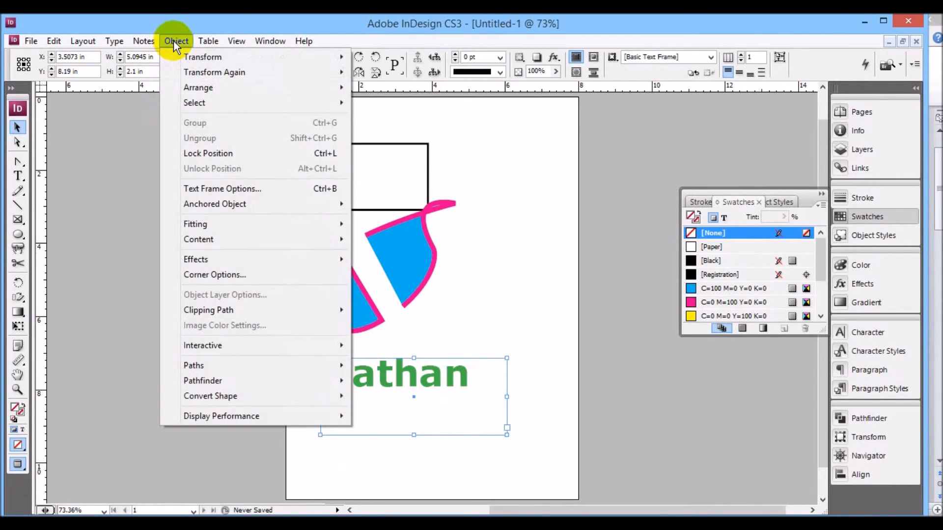
{"action": "mouse_move", "coordinate": [120, 41]}
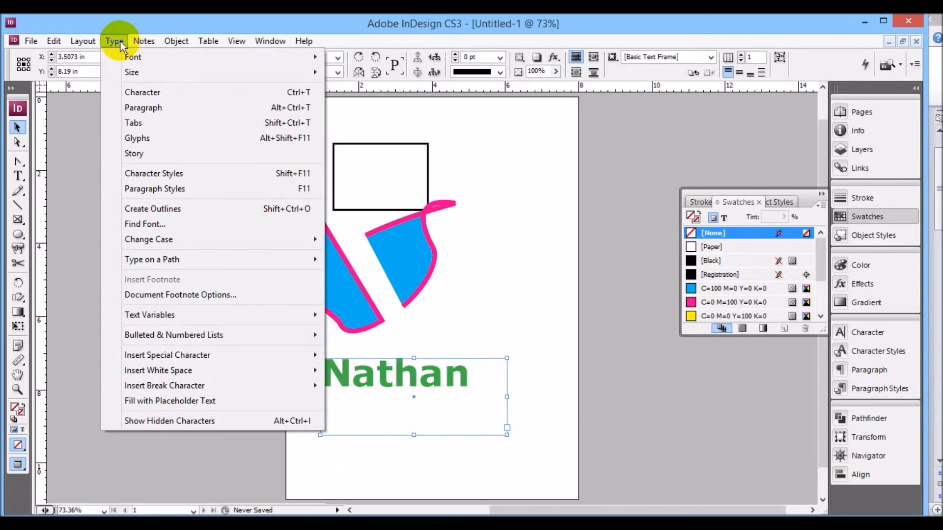
{"action": "left_click", "coordinate": [147, 208]}
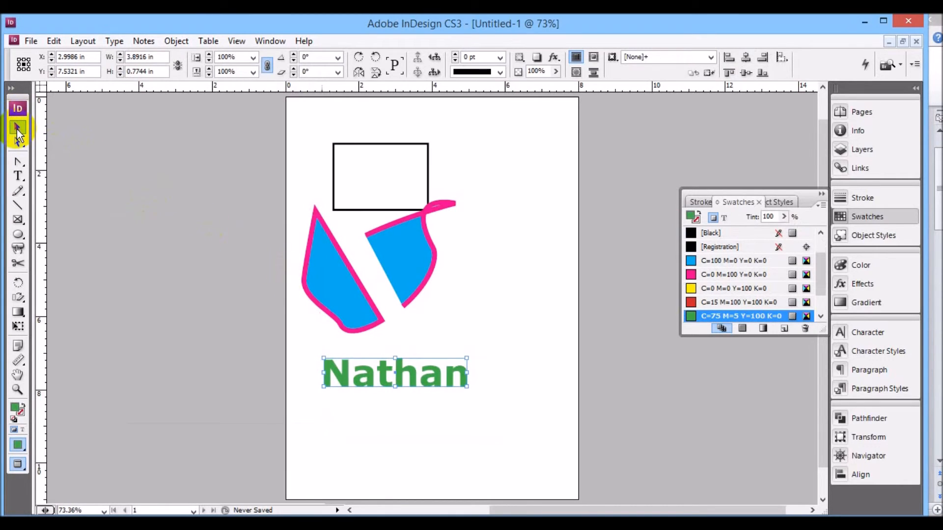
{"action": "left_click", "coordinate": [378, 439]}
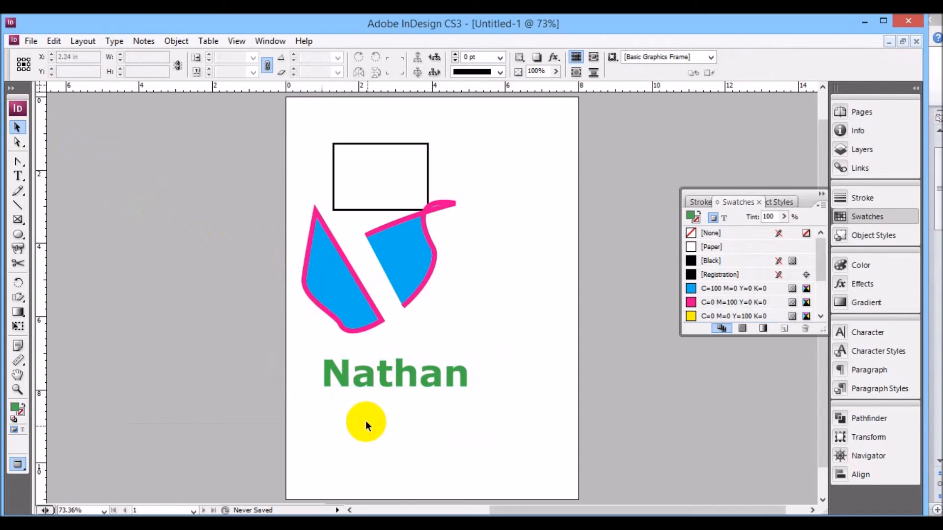
{"action": "left_click", "coordinate": [341, 378]}
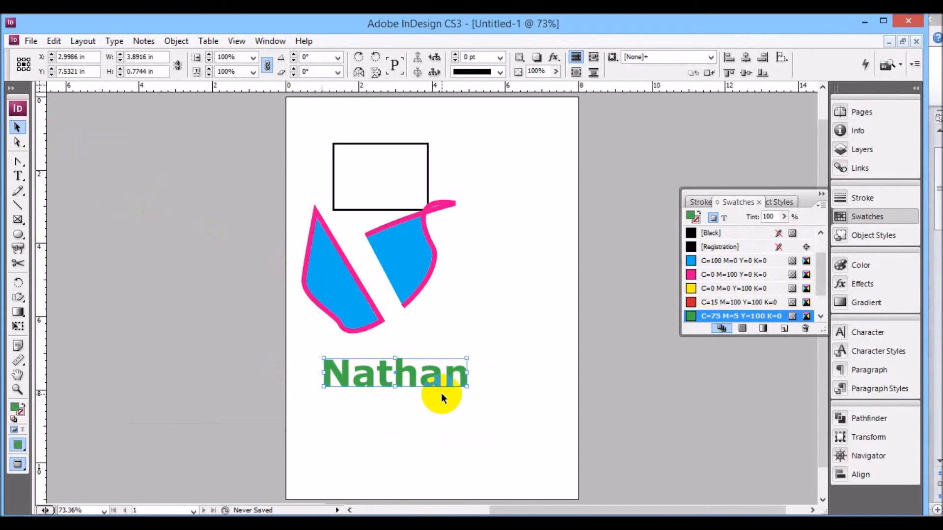
Examine the outlined lettering up close at 600% and 400% magnification.
{"action": "left_click", "coordinate": [104, 512]}
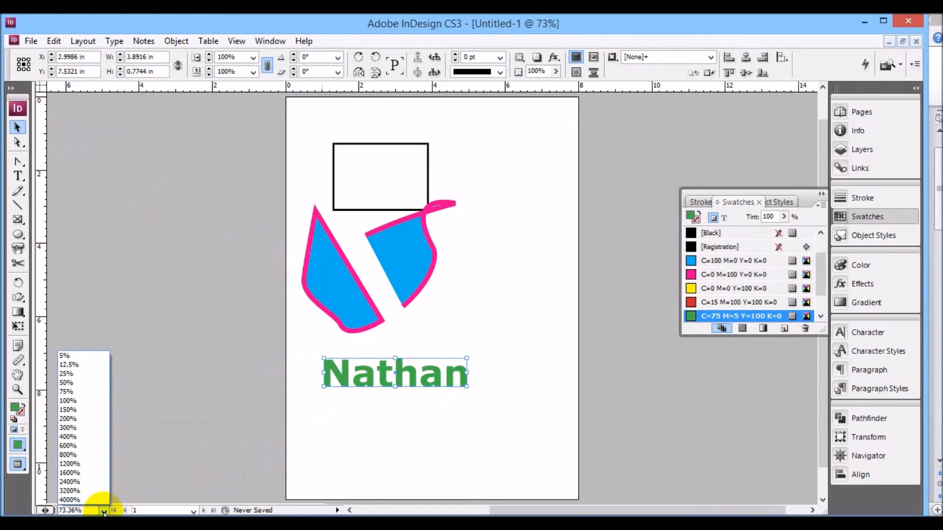
{"action": "left_click", "coordinate": [89, 447]}
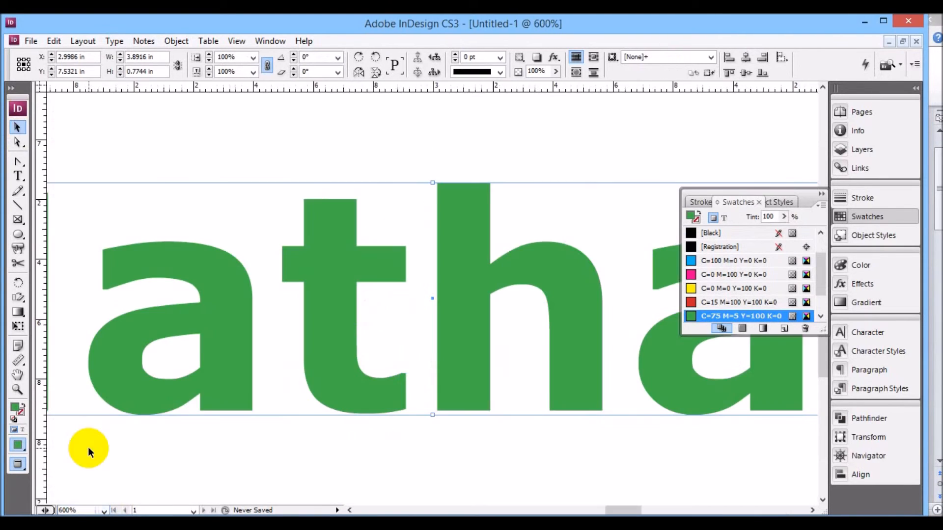
{"action": "left_click", "coordinate": [104, 511]}
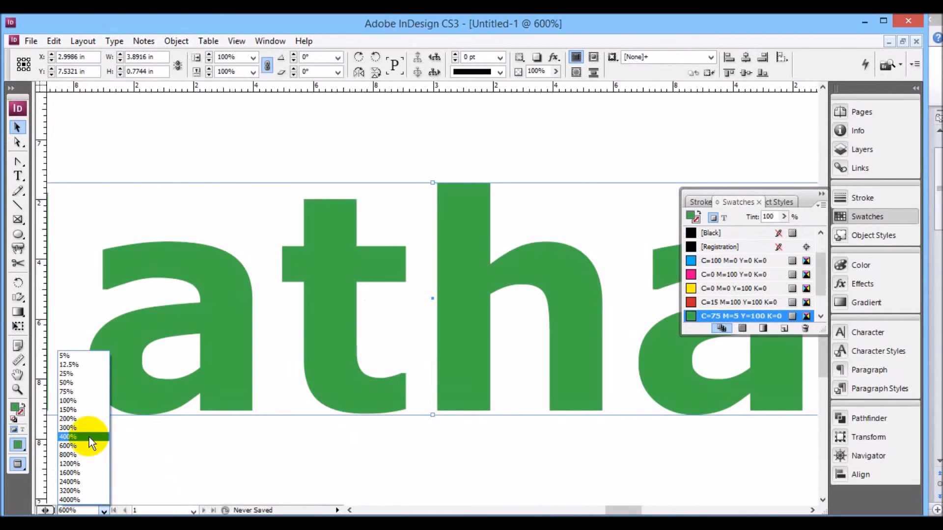
{"action": "left_click", "coordinate": [88, 437]}
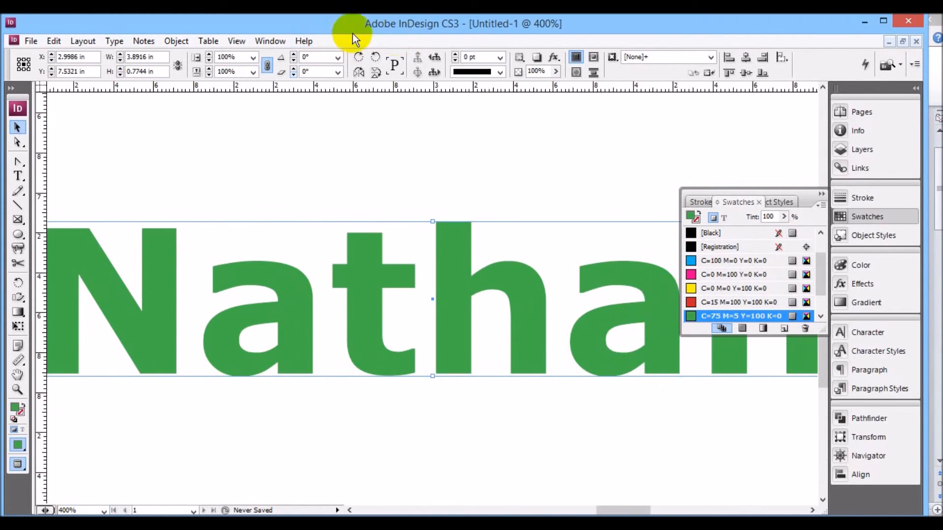
Pull the anchor point on top of the first letter a up about 0.18 in with the Direct Selection tool.
{"action": "left_click", "coordinate": [17, 142]}
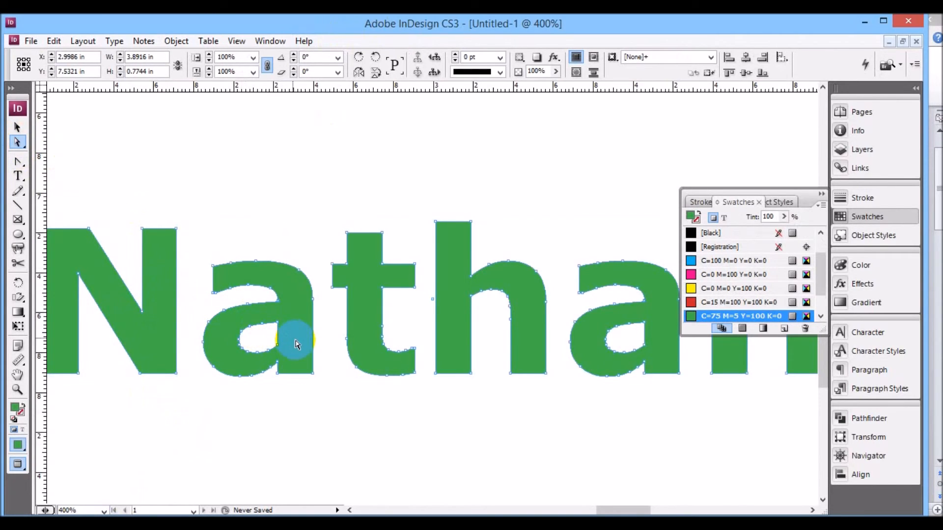
{"action": "left_click", "coordinate": [256, 262]}
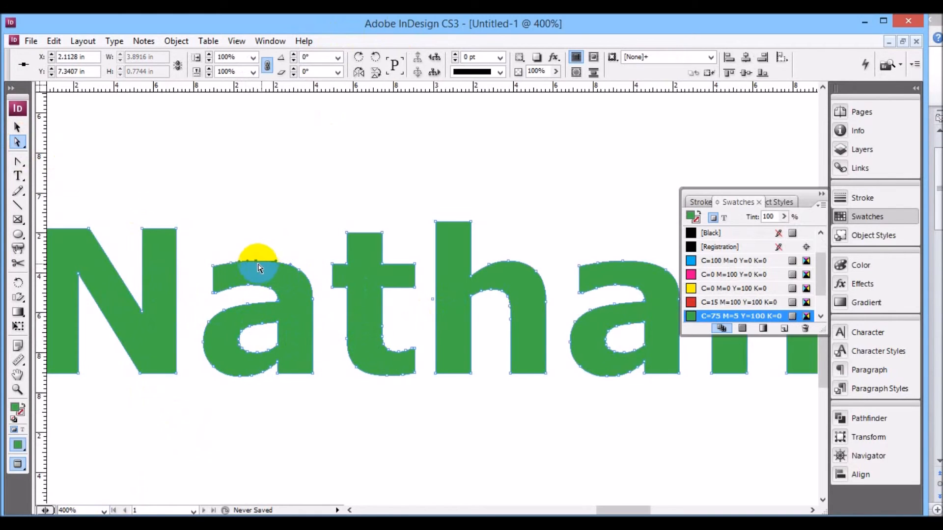
{"action": "left_click_drag", "start_coordinate": [256, 265], "coordinate": [260, 222]}
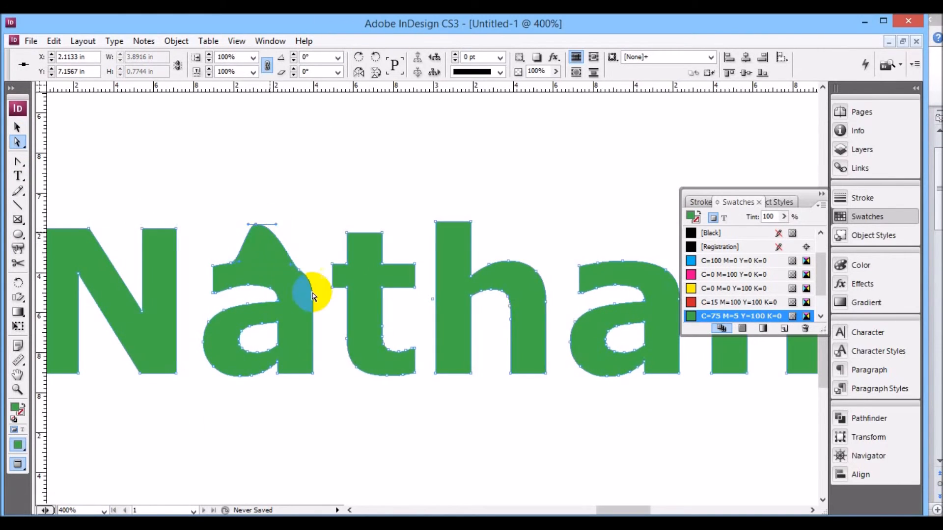
Shift anchor points on the inner opening and bowl of the first a, and stretch the N's lower-right corner downward into a spike.
{"action": "left_click", "coordinate": [278, 324]}
{"action": "left_click_drag", "start_coordinate": [278, 325], "coordinate": [268, 334]}
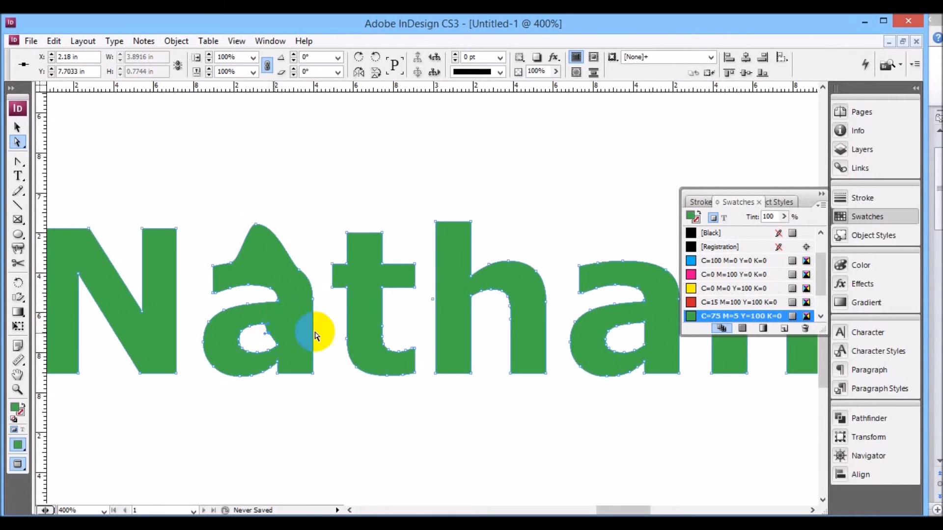
{"action": "left_click_drag", "start_coordinate": [248, 304], "coordinate": [235, 293]}
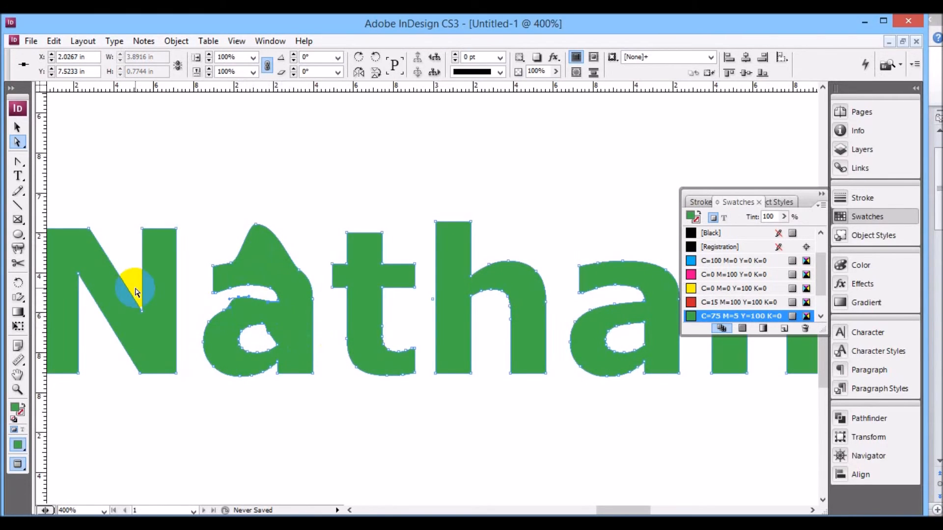
{"action": "left_click_drag", "start_coordinate": [175, 373], "coordinate": [182, 415]}
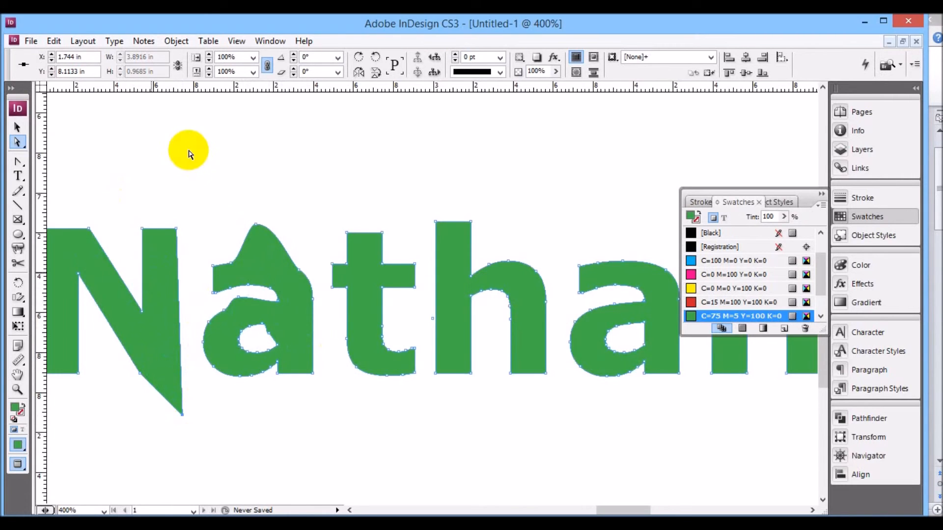
Release the compound path of the outlined lettering so each letter becomes a separate object.
{"action": "left_click", "coordinate": [177, 41]}
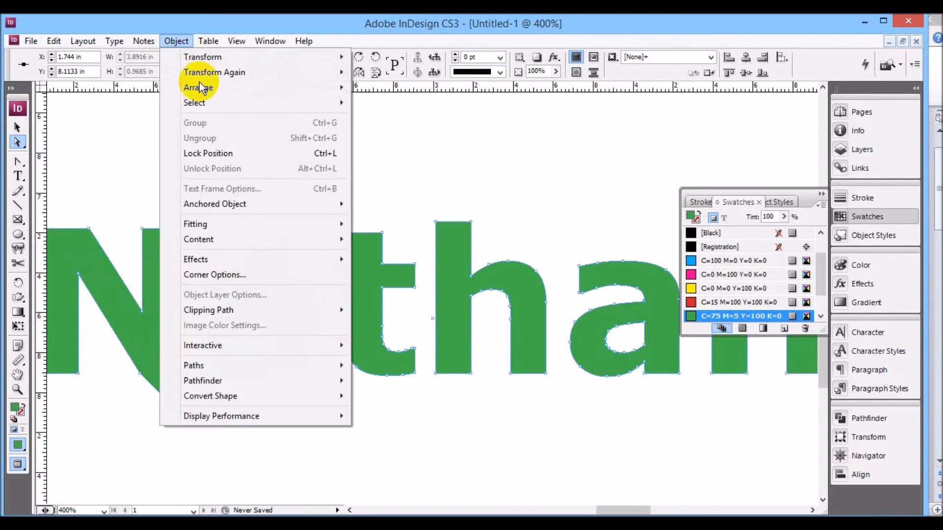
{"action": "mouse_move", "coordinate": [298, 365]}
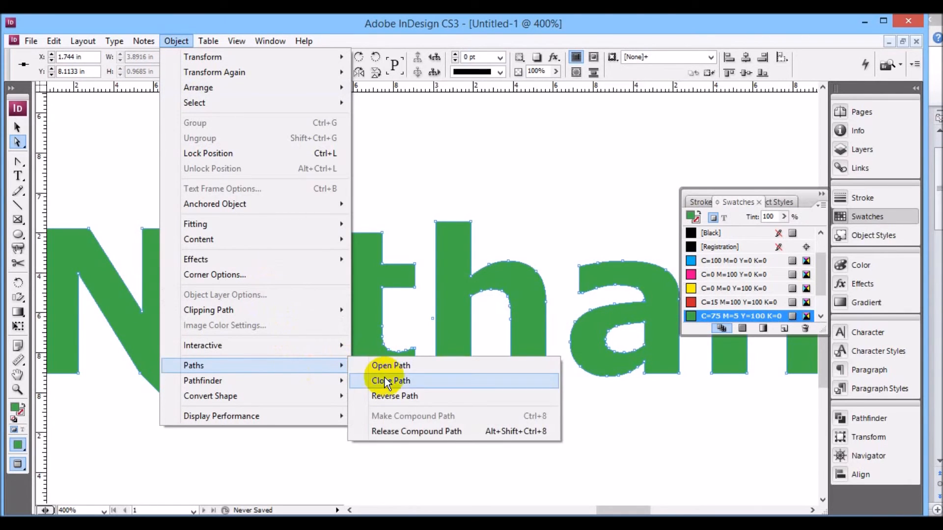
{"action": "left_click", "coordinate": [421, 433]}
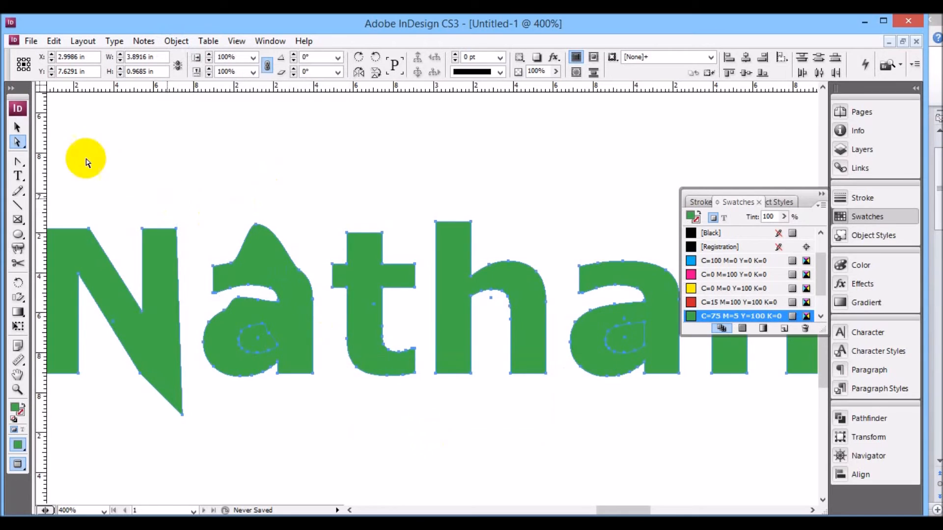
Deselect the lettering and move the letter t up about 0.45 in above the others.
{"action": "left_click", "coordinate": [17, 127]}
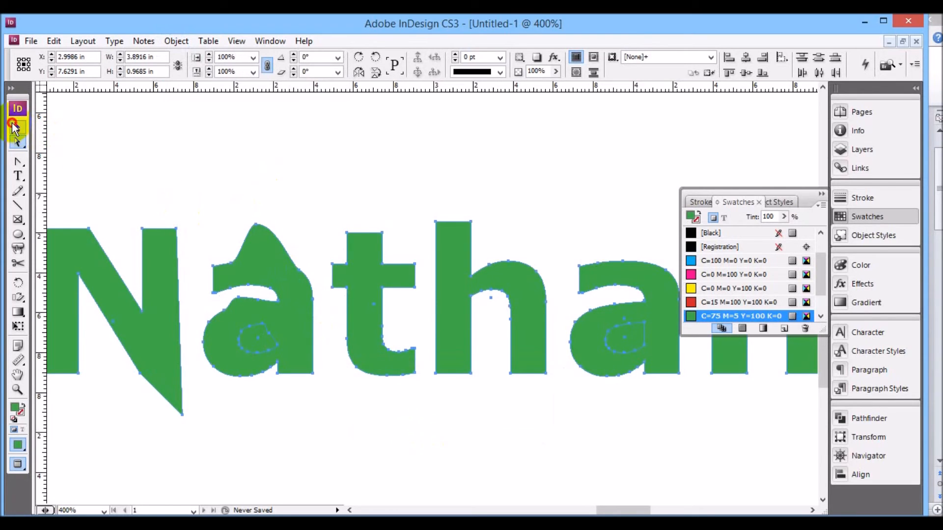
{"action": "left_click", "coordinate": [393, 428]}
{"action": "left_click", "coordinate": [360, 292]}
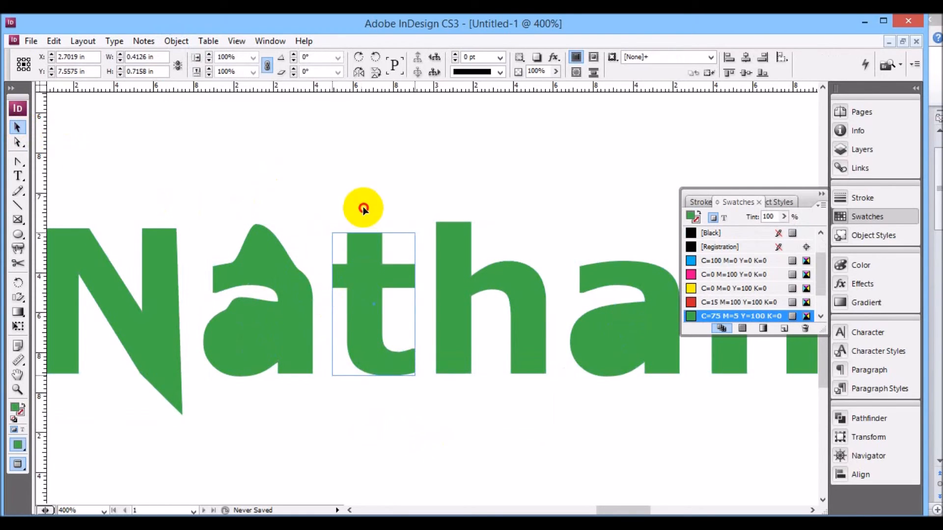
{"action": "left_click_drag", "start_coordinate": [363, 209], "coordinate": [364, 209]}
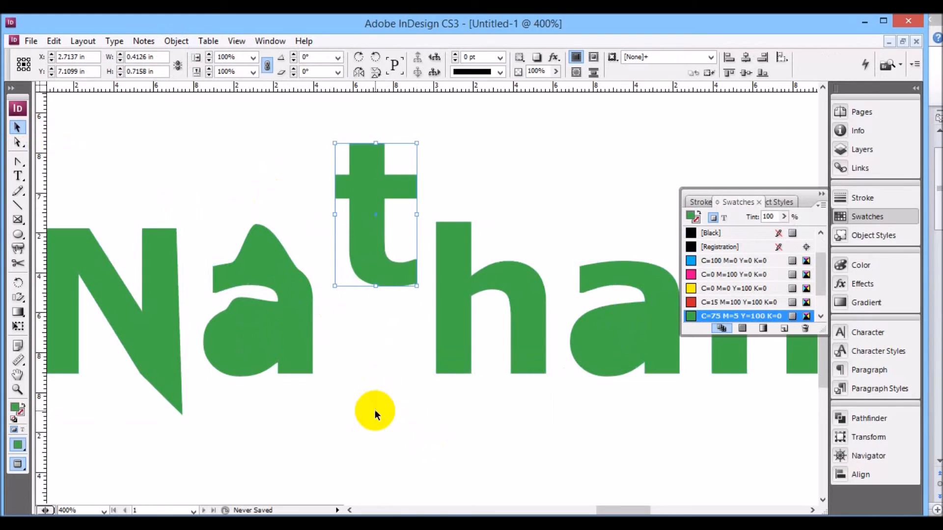
Select the second letter a on its own and raise it about 0.54 in.
{"action": "left_click", "coordinate": [375, 410]}
{"action": "left_click", "coordinate": [658, 354]}
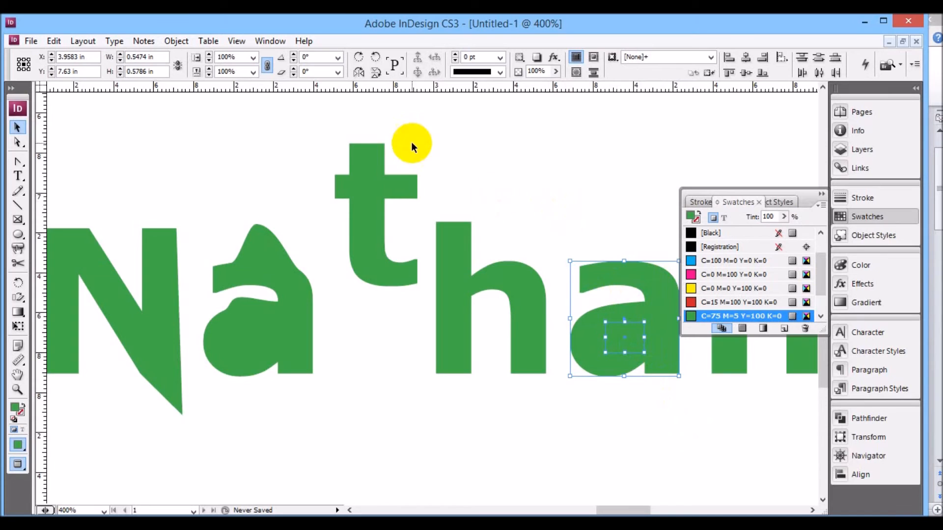
{"action": "left_click_drag", "start_coordinate": [322, 119], "coordinate": [554, 415]}
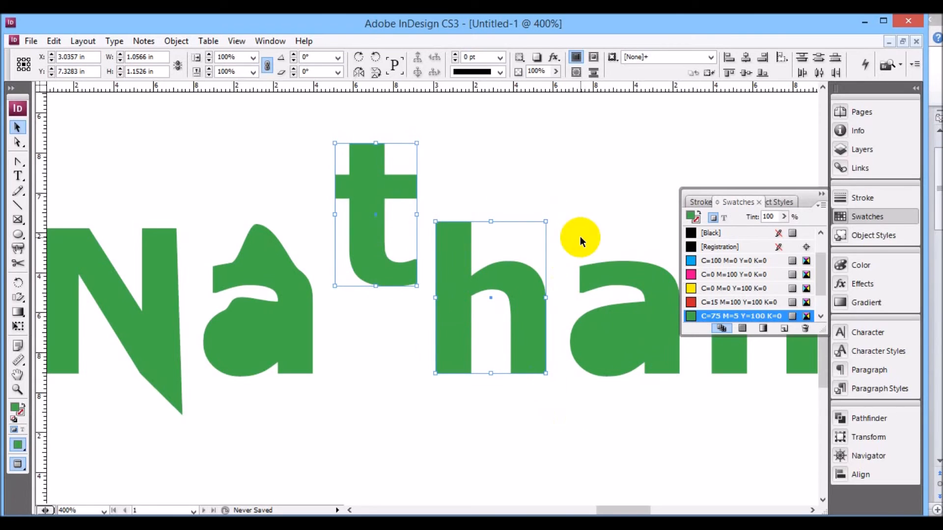
{"action": "left_click", "coordinate": [621, 234]}
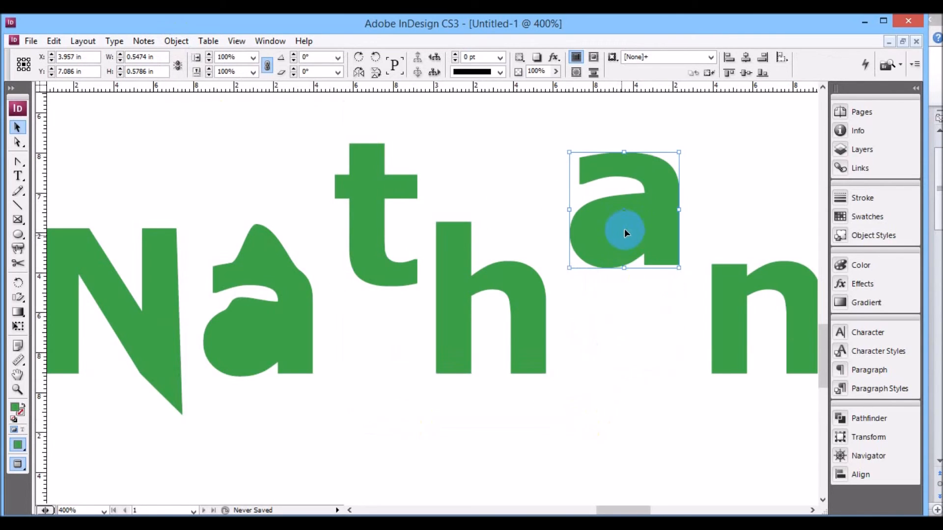
Select the letters t, h, a and n, and align them to each other by their top edges, followed by their bottom edges.
{"action": "scroll", "coordinate": [490, 275], "scroll_direction": "right", "scroll_amount": 1}
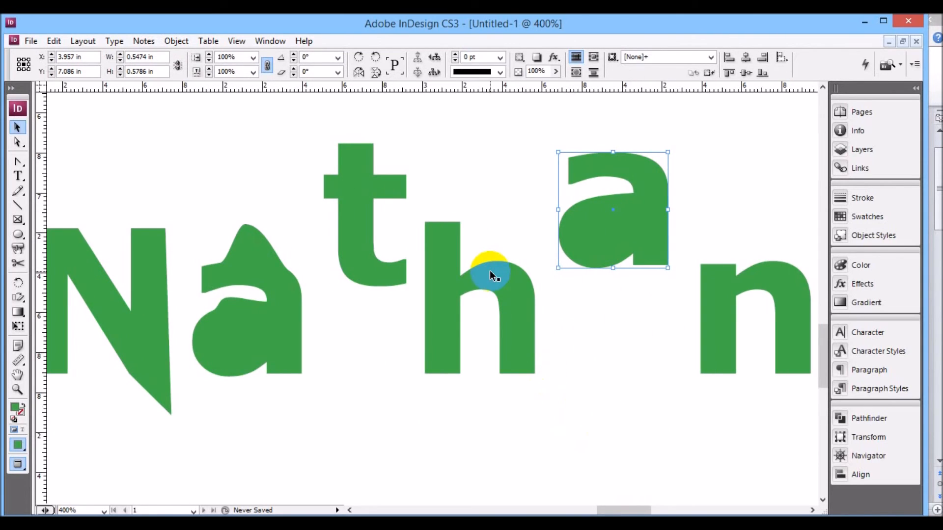
{"action": "left_click", "coordinate": [352, 228]}
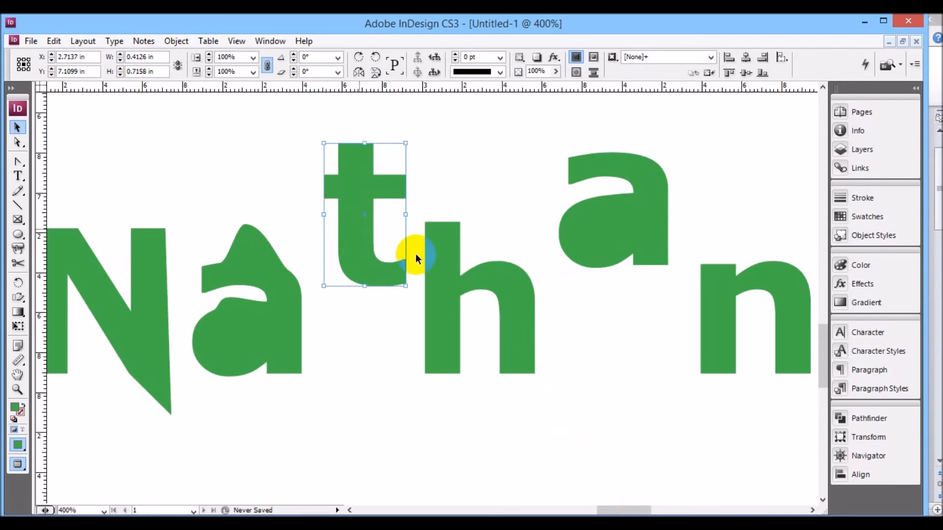
{"action": "left_click", "coordinate": [448, 274], "text": "shift"}
{"action": "left_click", "coordinate": [633, 199], "text": "shift"}
{"action": "left_click", "coordinate": [716, 290], "text": "shift"}
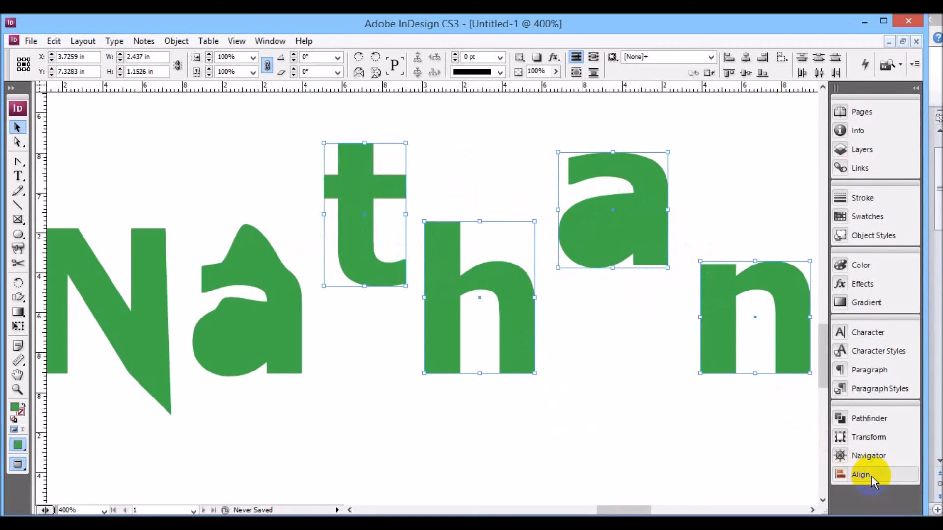
{"action": "left_click", "coordinate": [264, 43]}
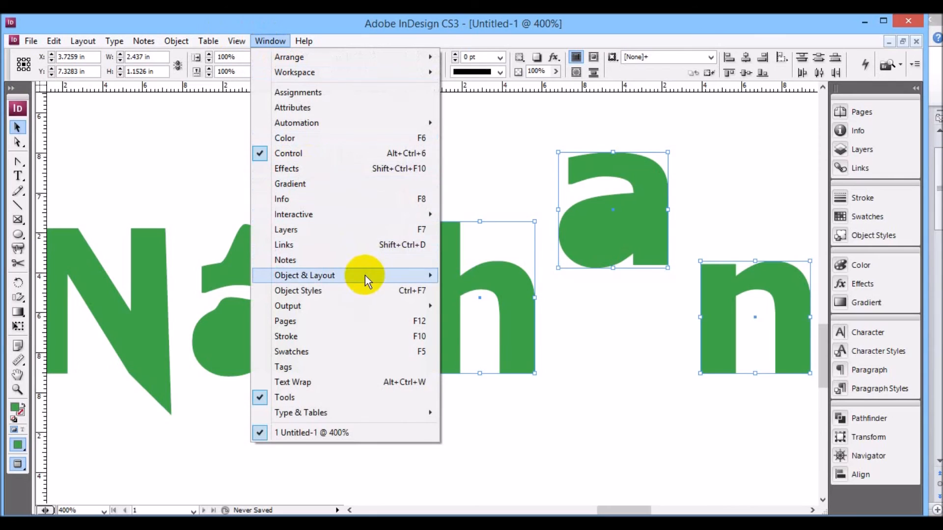
{"action": "mouse_move", "coordinate": [366, 276]}
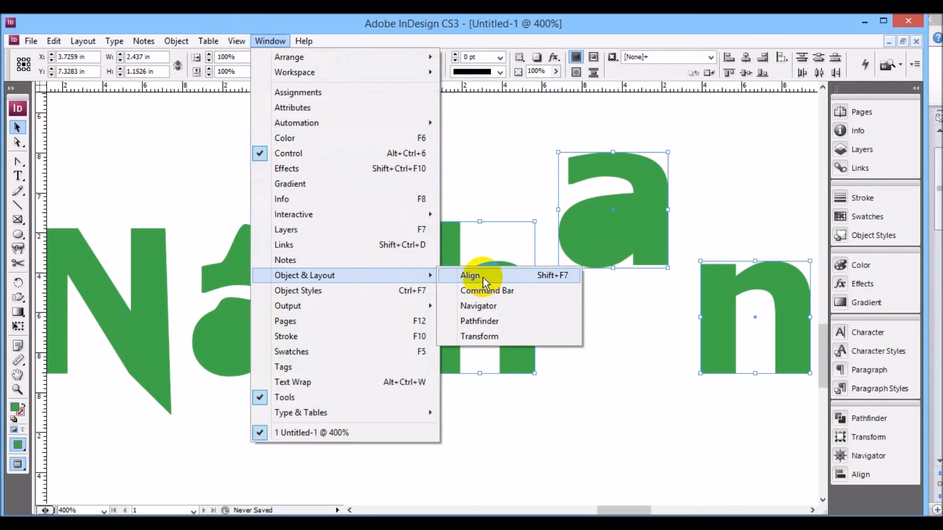
{"action": "left_click", "coordinate": [862, 475]}
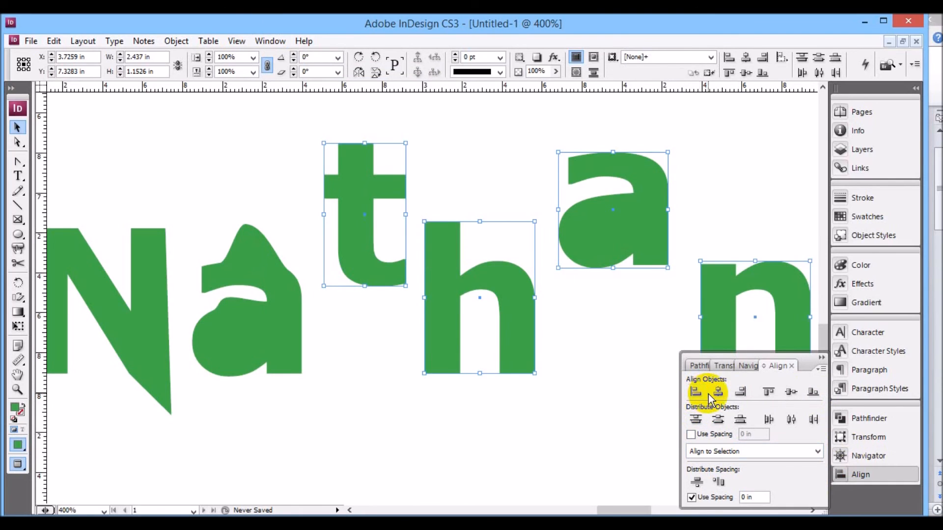
{"action": "left_click", "coordinate": [769, 393]}
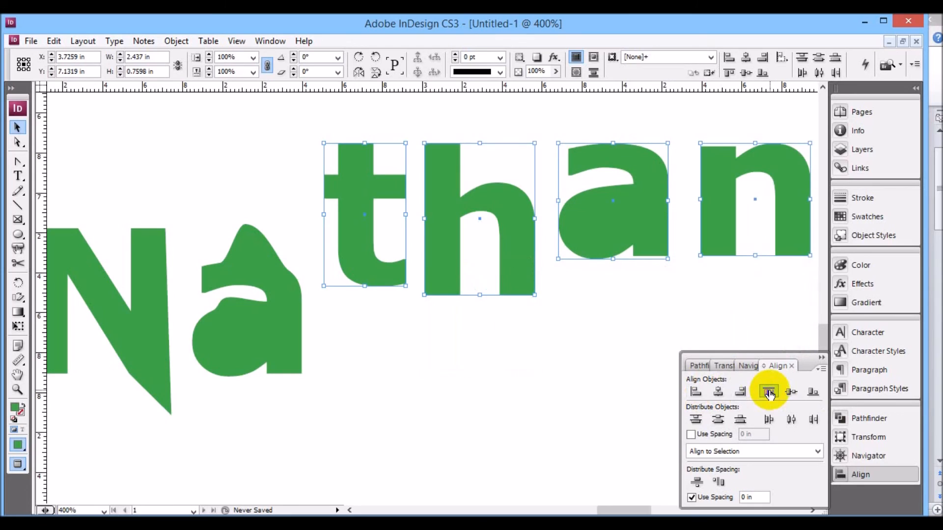
{"action": "left_click", "coordinate": [813, 393]}
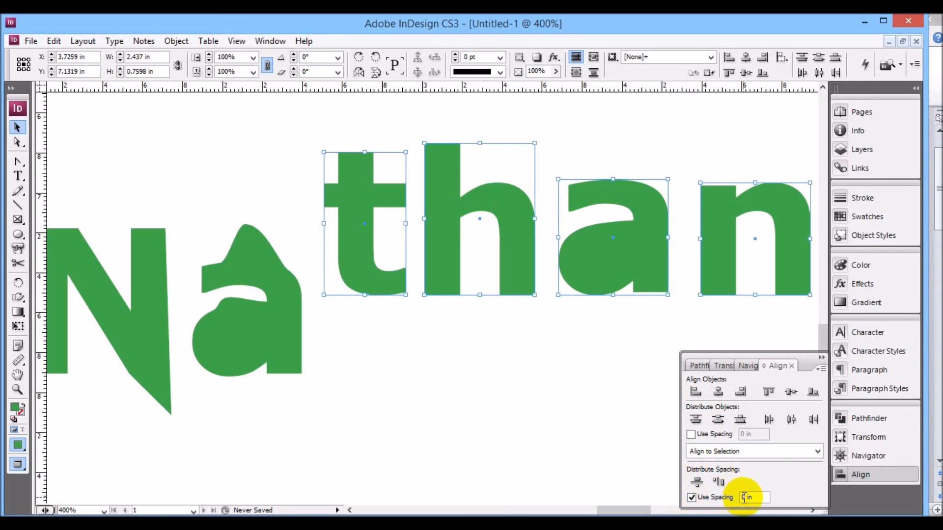
Try distributing the letters horizontally at 0 in spacing, undo it, distribute them horizontally with Use Spacing off, and deselect them.
{"action": "left_click", "coordinate": [719, 484]}
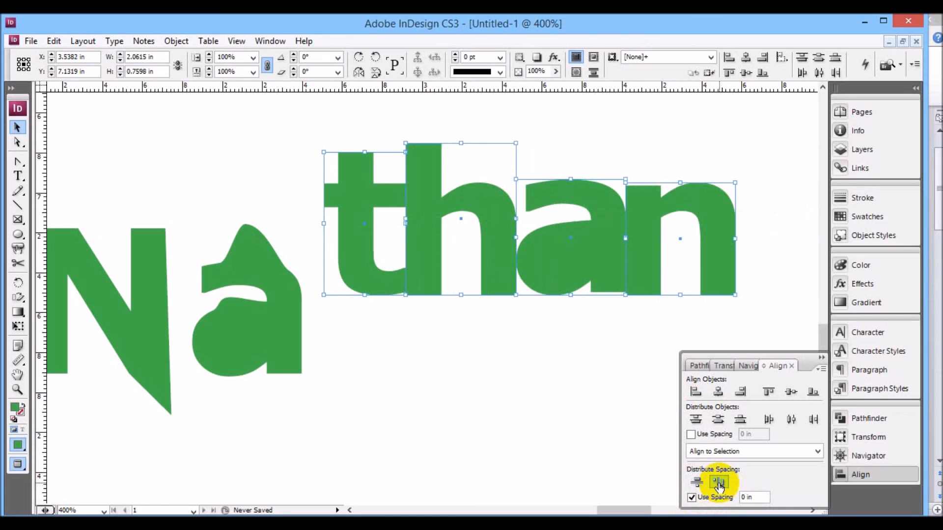
{"action": "key", "text": "ctrl+z"}
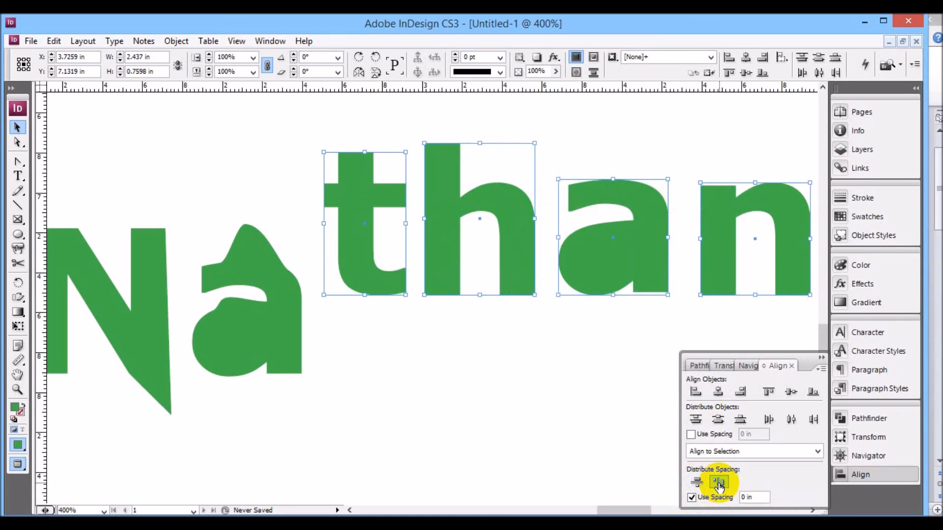
{"action": "left_click", "coordinate": [693, 498]}
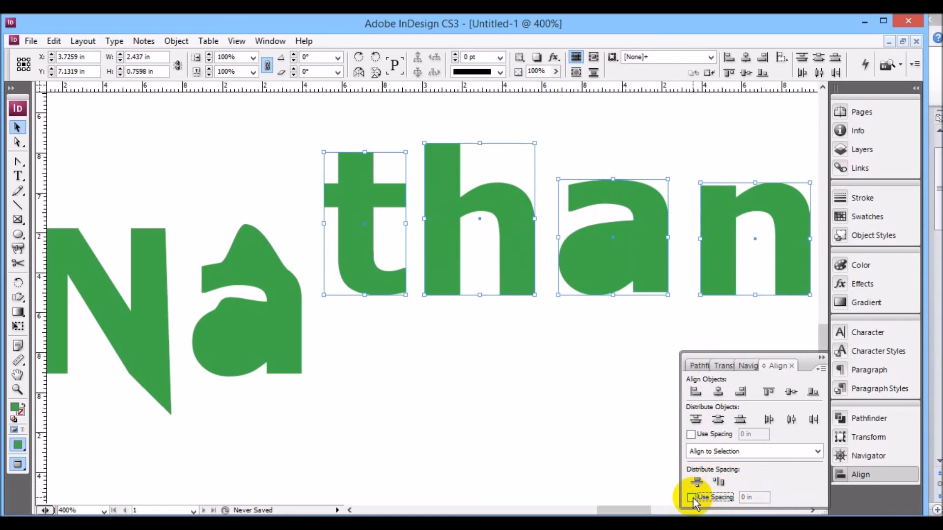
{"action": "left_click", "coordinate": [719, 482]}
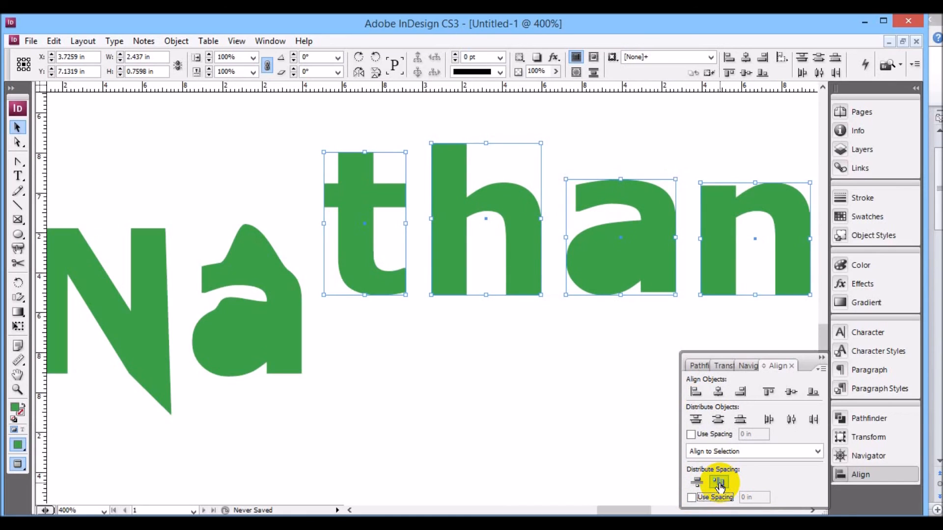
{"action": "left_click", "coordinate": [644, 393]}
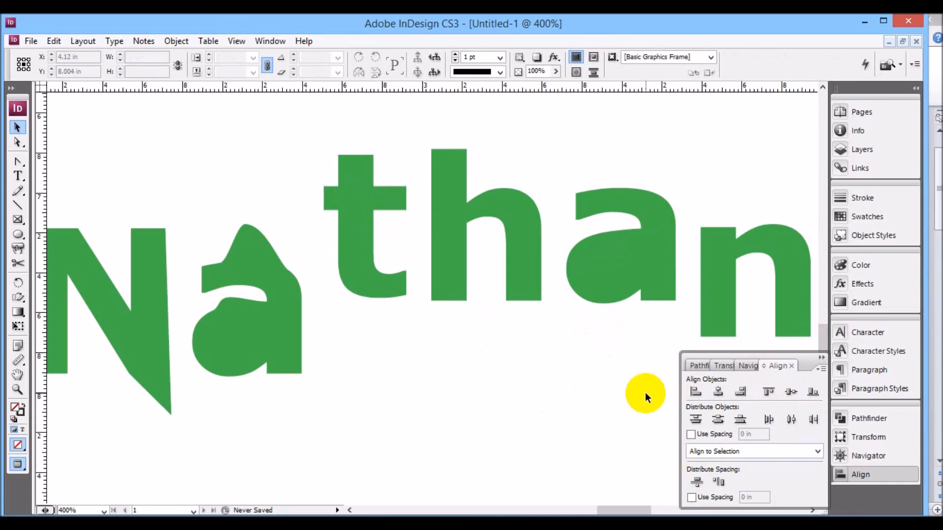